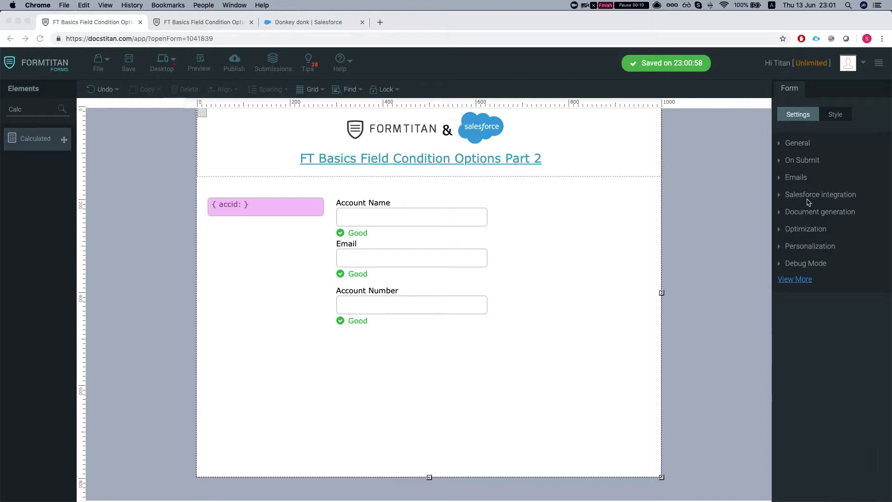
Select the Account Name textbox and expand its Conditioning settings in the Element panel.
{"action": "left_click", "coordinate": [477, 225]}
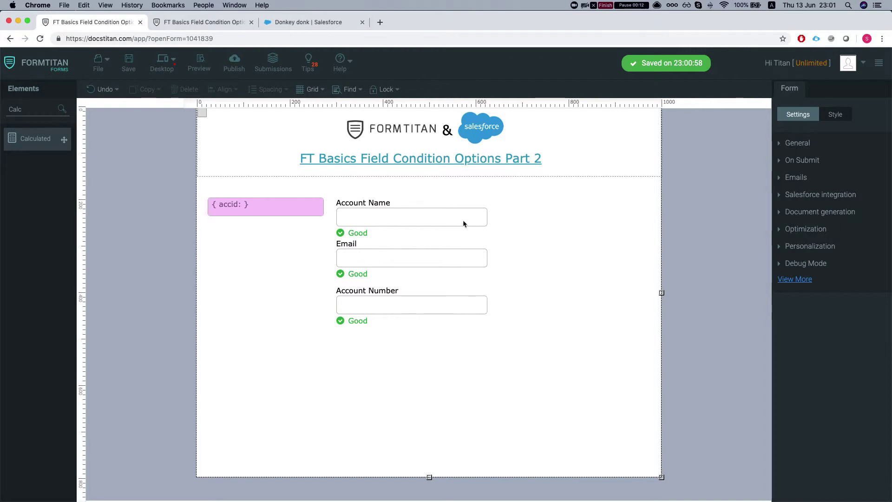
{"action": "left_click", "coordinate": [455, 221]}
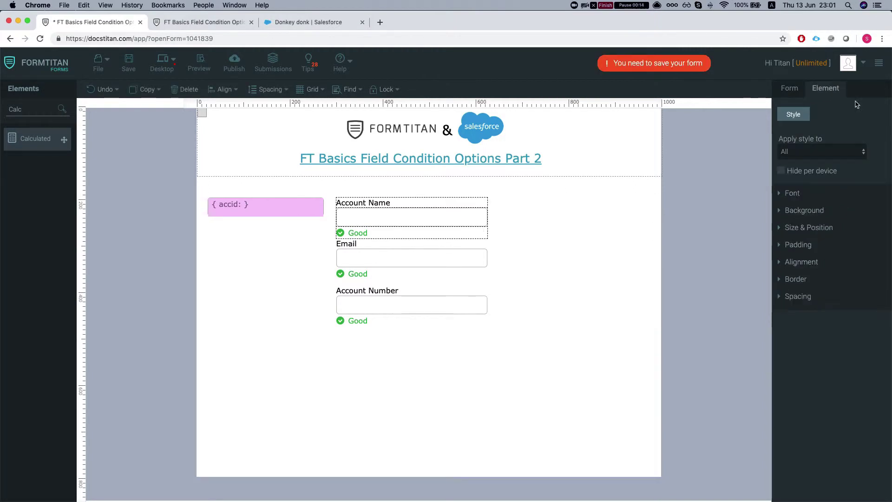
{"action": "left_click", "coordinate": [522, 256]}
{"action": "left_click", "coordinate": [420, 219]}
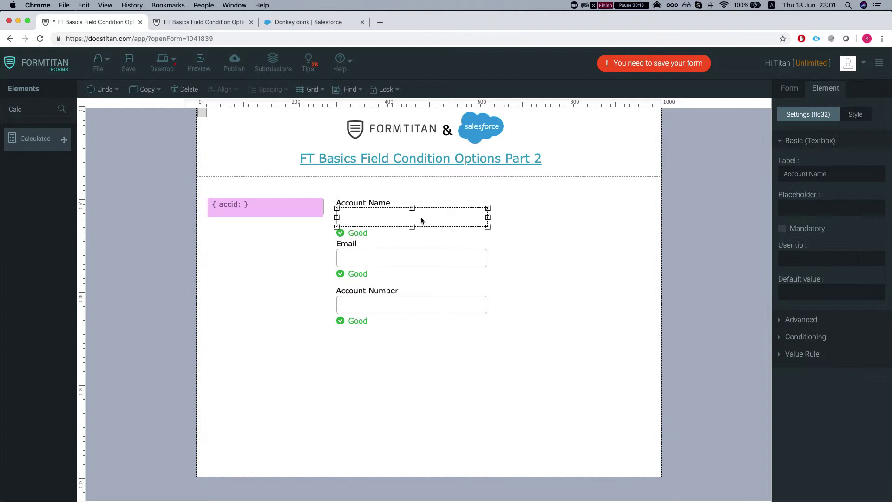
{"action": "left_click", "coordinate": [803, 338]}
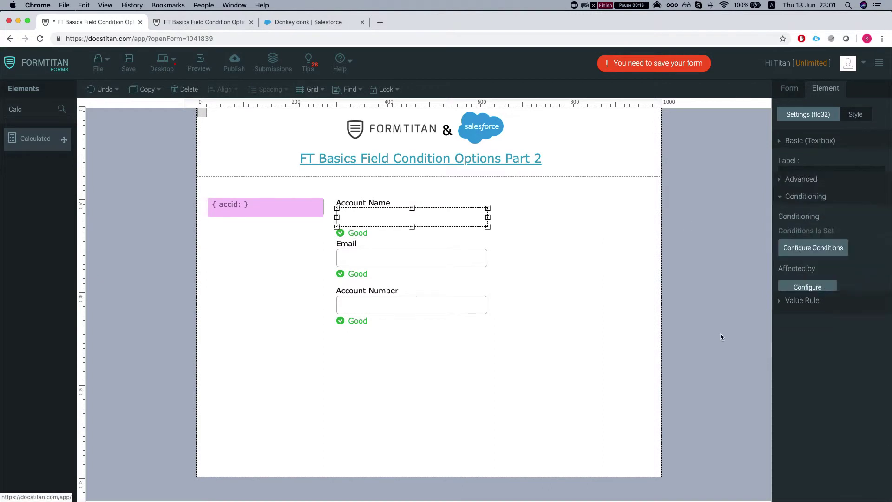
Set the Account Name rule's result to Show Account Number and apply the condition.
{"action": "left_click", "coordinate": [816, 231]}
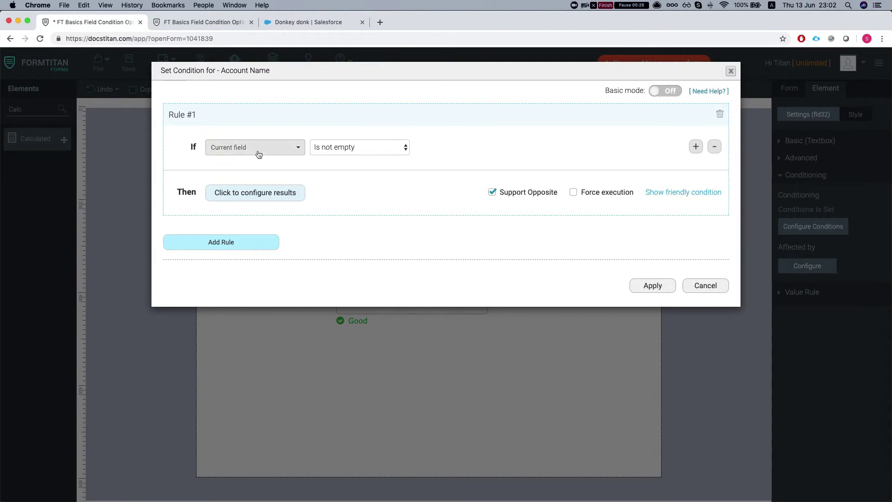
{"action": "left_click", "coordinate": [249, 194]}
{"action": "scroll", "coordinate": [464, 257], "scroll_direction": "down", "scroll_amount": 2}
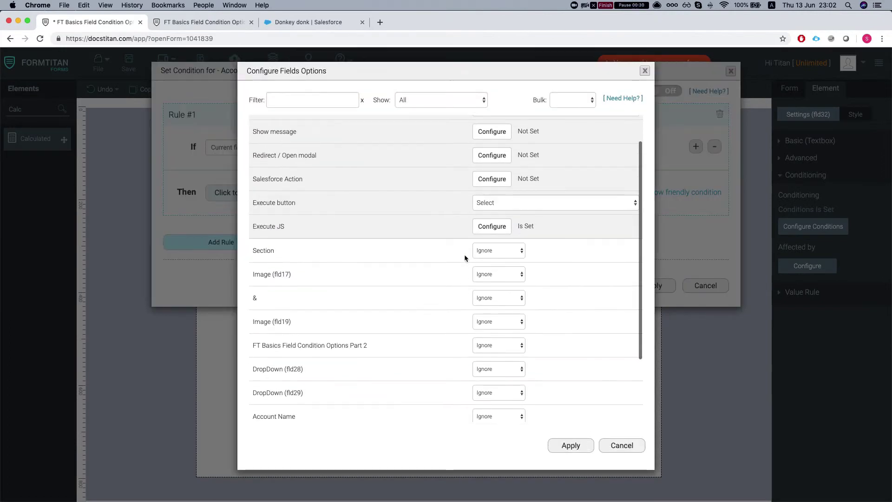
{"action": "scroll", "coordinate": [461, 255], "scroll_direction": "up", "scroll_amount": 2}
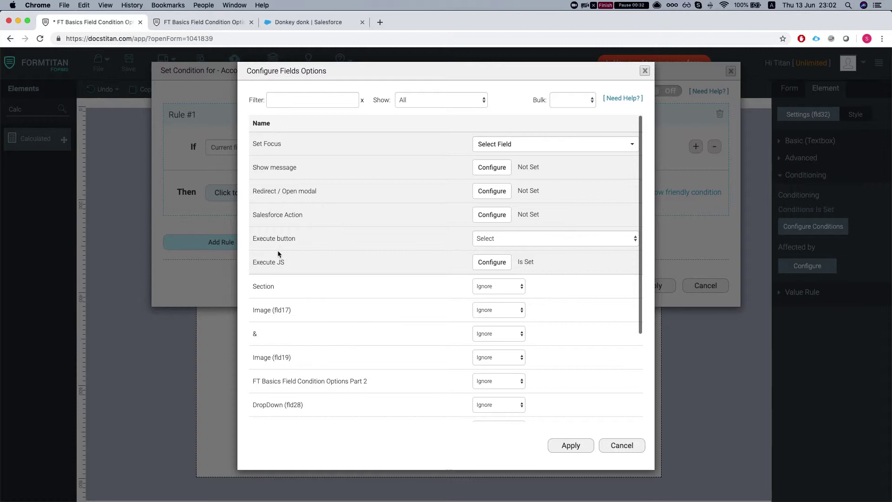
{"action": "scroll", "coordinate": [359, 247], "scroll_direction": "down", "scroll_amount": 5}
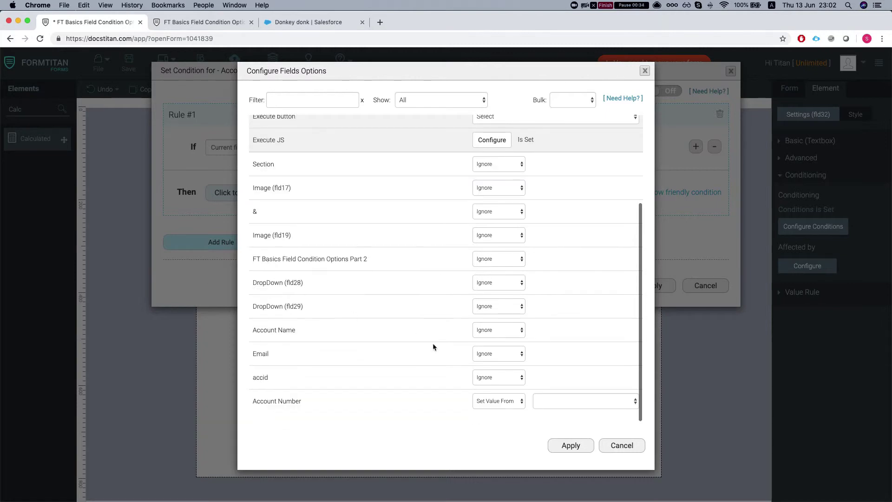
{"action": "left_click", "coordinate": [511, 401]}
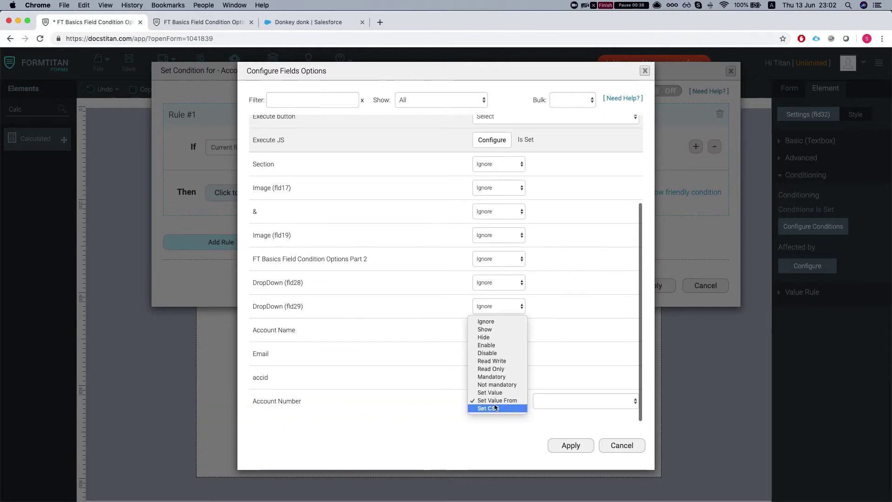
{"action": "left_click", "coordinate": [484, 329]}
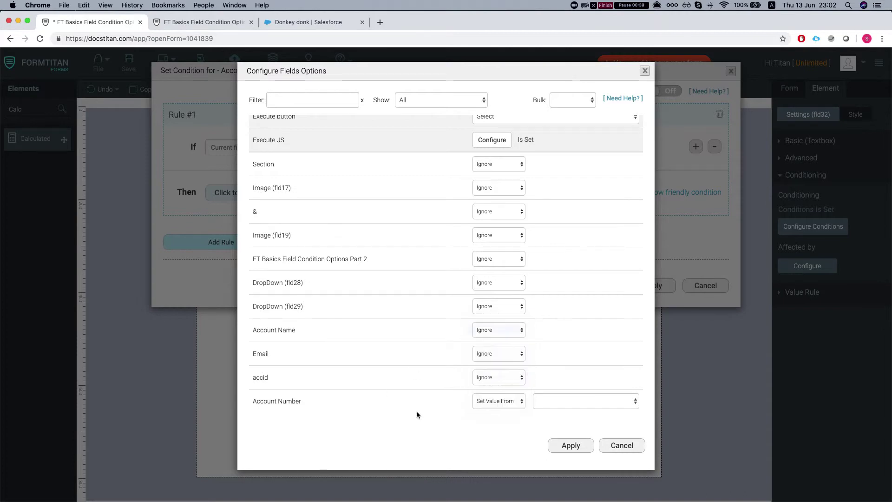
{"action": "left_click", "coordinate": [562, 444]}
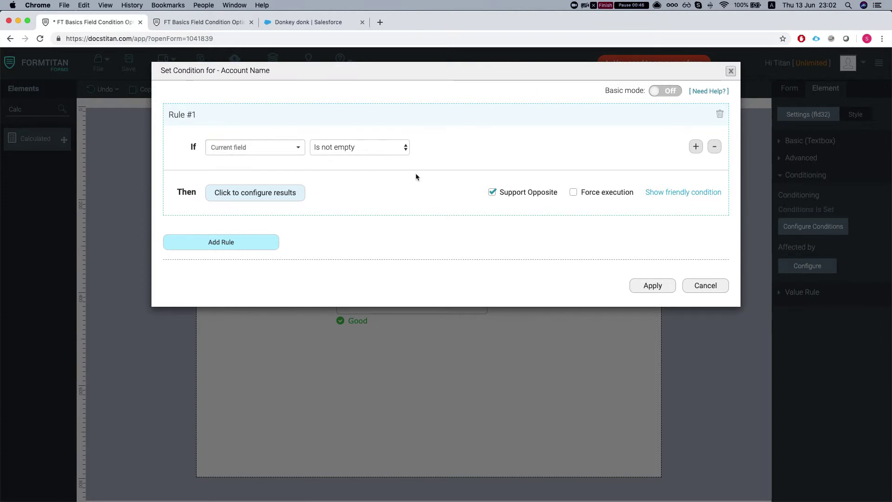
{"action": "left_click", "coordinate": [652, 285]}
Save the form, reload the preview, and type 'asdsadsadasd' into Account Name to reveal Account Number.
{"action": "left_click", "coordinate": [128, 63]}
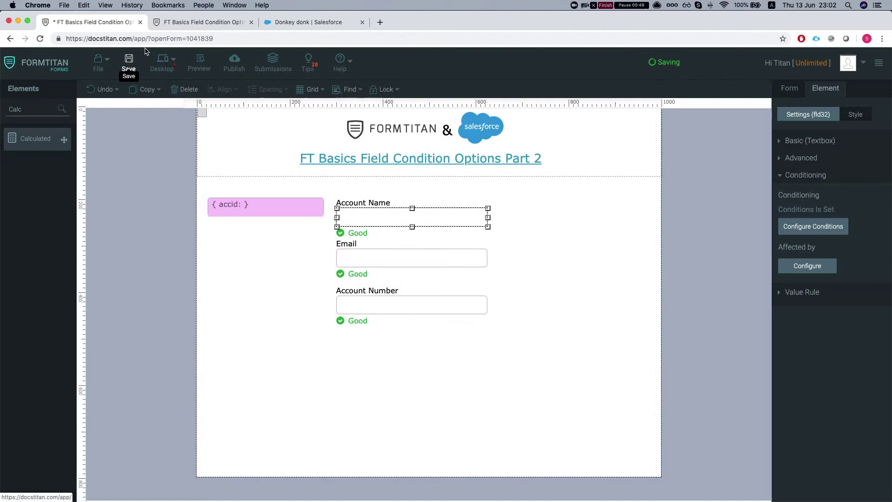
{"action": "left_click", "coordinate": [194, 24]}
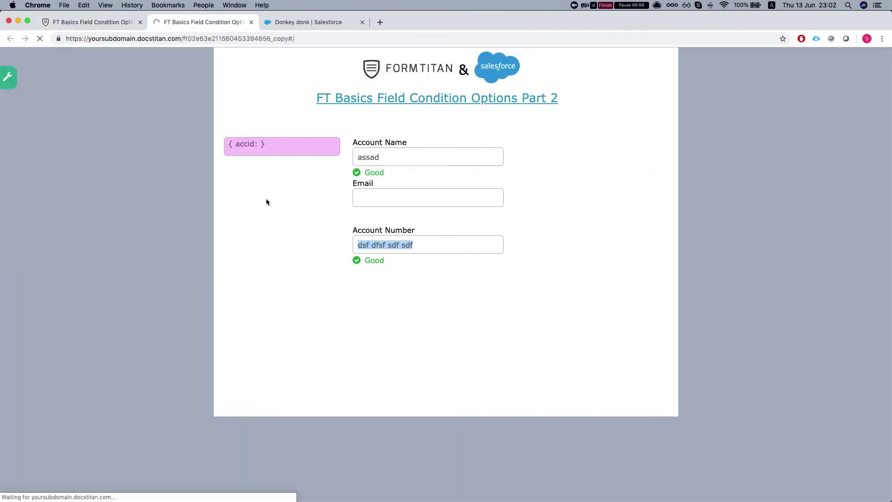
{"action": "key", "text": "super+r"}
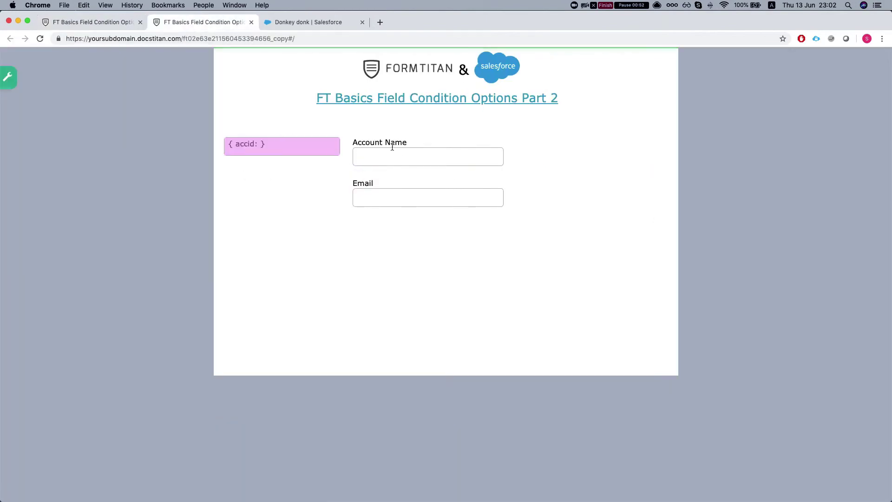
{"action": "left_click", "coordinate": [394, 149]}
{"action": "type", "text": "asdsadsad"}
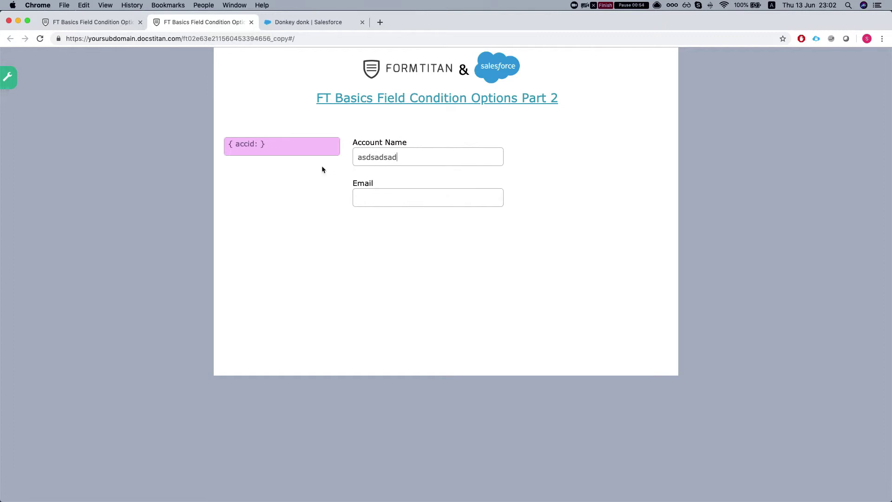
{"action": "type", "text": "asd"}
{"action": "left_click", "coordinate": [381, 193]}
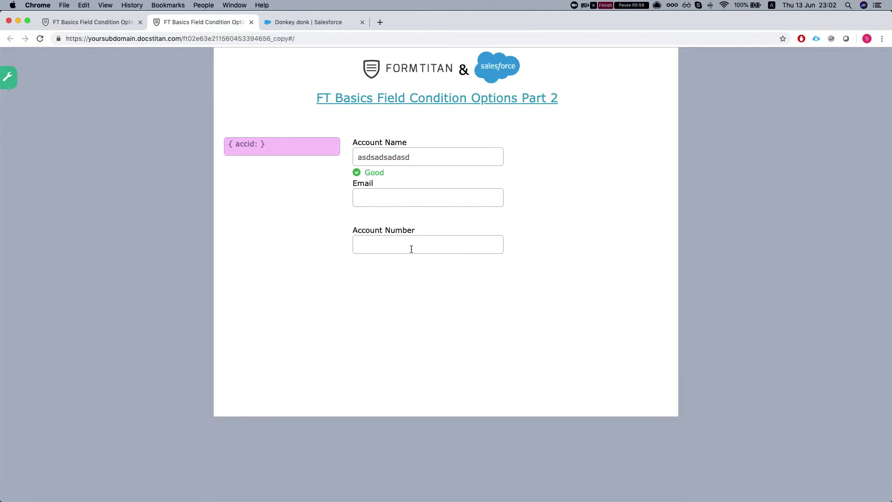
Change the Account Name rule's result to Enable Account Number and apply the condition.
{"action": "left_click", "coordinate": [89, 22]}
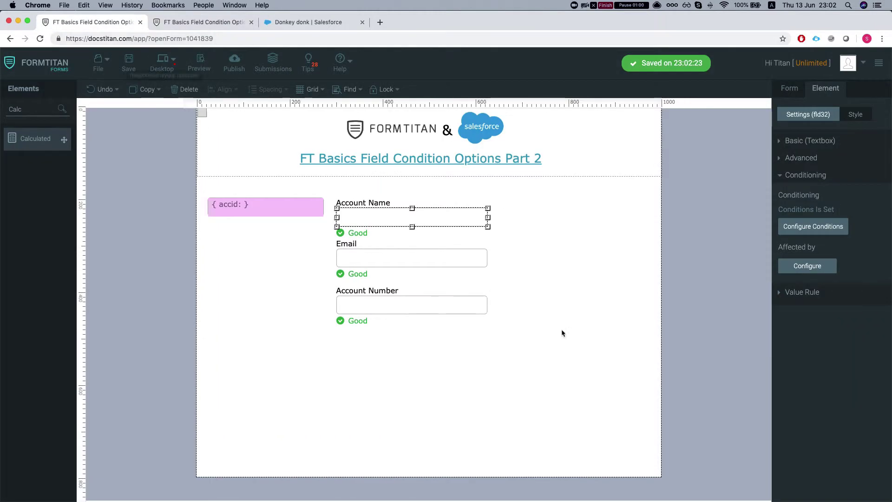
{"action": "left_click", "coordinate": [831, 233]}
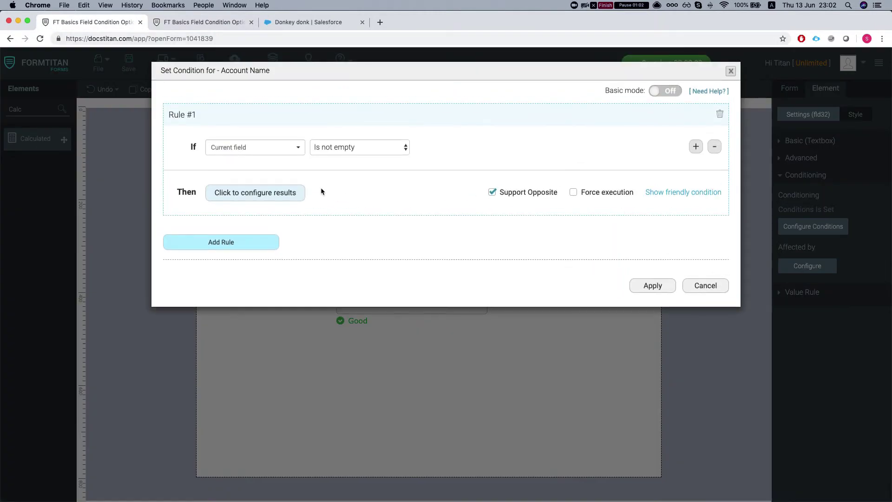
{"action": "left_click", "coordinate": [302, 198]}
{"action": "scroll", "coordinate": [455, 283], "scroll_direction": "down", "scroll_amount": 3}
{"action": "left_click", "coordinate": [598, 401]}
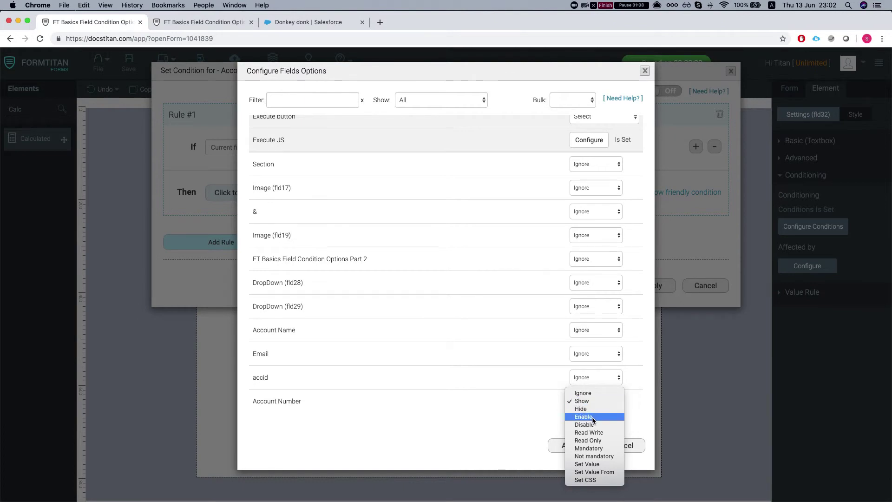
{"action": "left_click", "coordinate": [592, 419]}
{"action": "left_click", "coordinate": [571, 446]}
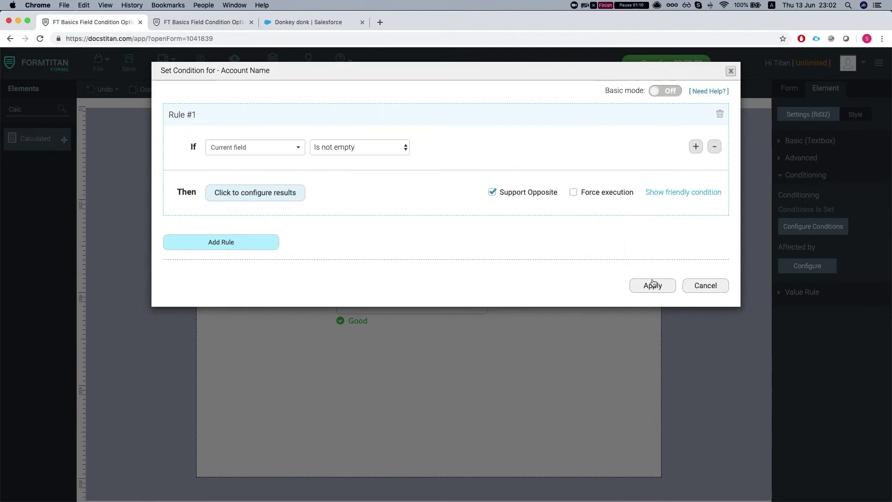
{"action": "left_click", "coordinate": [647, 285]}
Reload the live preview and type 'asdasdasdasd' into Account Name.
{"action": "left_click", "coordinate": [199, 24]}
{"action": "key", "text": "super+r"}
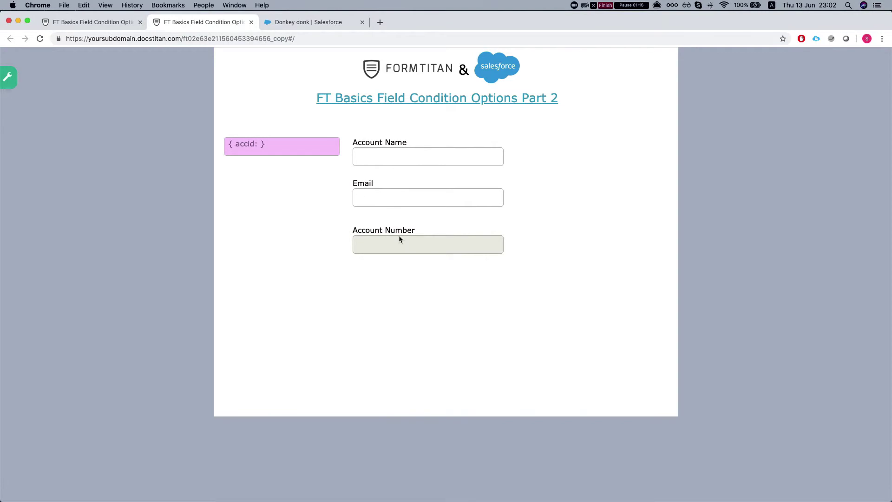
{"action": "left_click", "coordinate": [388, 159]}
{"action": "type", "text": "asdasd"}
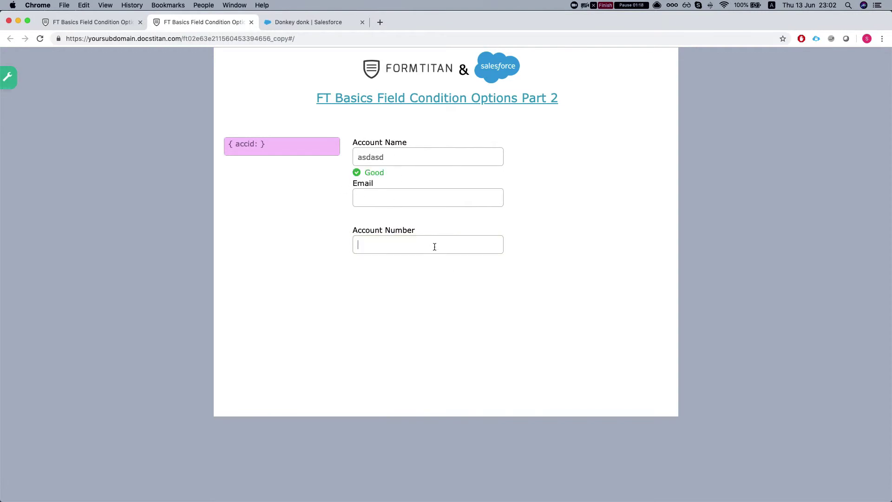
{"action": "type", "text": "asdasd"}
Set the rule to make Account Number Read Write, apply the condition, and save the form.
{"action": "left_click", "coordinate": [82, 22]}
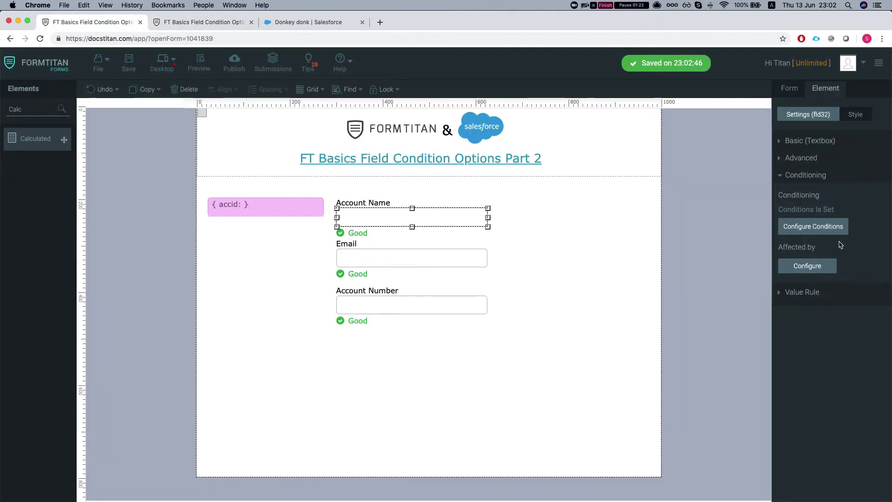
{"action": "left_click", "coordinate": [813, 226]}
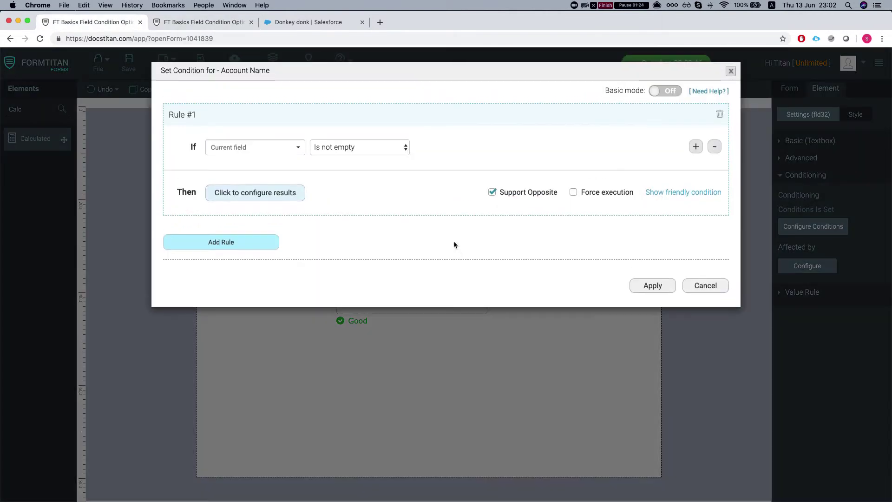
{"action": "left_click", "coordinate": [259, 192]}
{"action": "scroll", "coordinate": [620, 343], "scroll_direction": "down", "scroll_amount": 2}
{"action": "left_click", "coordinate": [597, 407]}
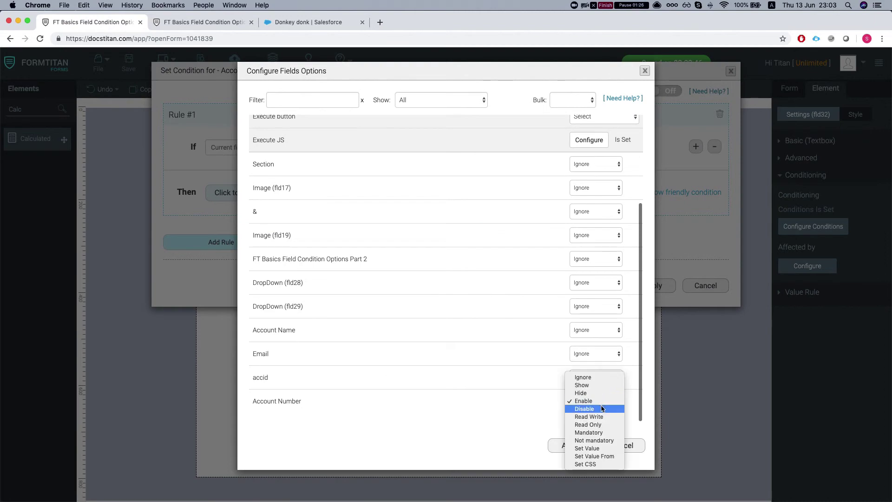
{"action": "left_click", "coordinate": [605, 417]}
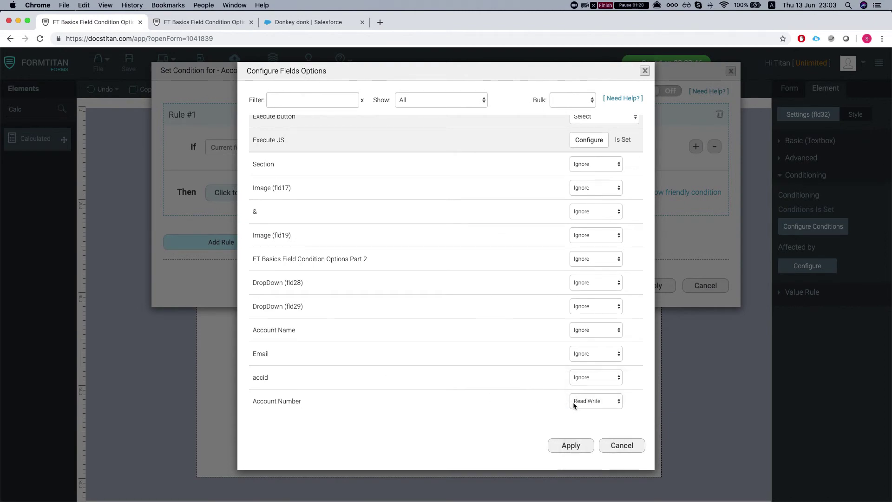
{"action": "left_click", "coordinate": [560, 446]}
{"action": "left_click", "coordinate": [646, 286]}
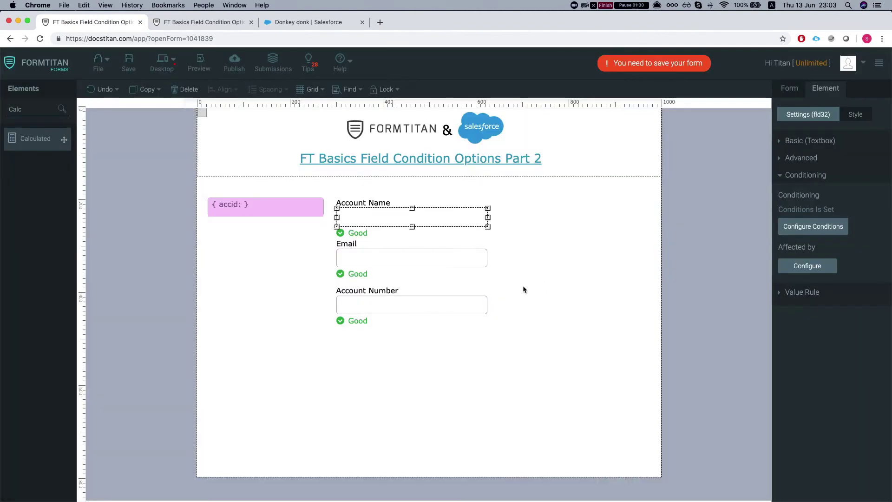
{"action": "key", "text": "super+s"}
In the reloaded preview, type 'asdasdsa' in Account Name and 'asdsad asdsa sad sad' in Account Number.
{"action": "left_click", "coordinate": [185, 21]}
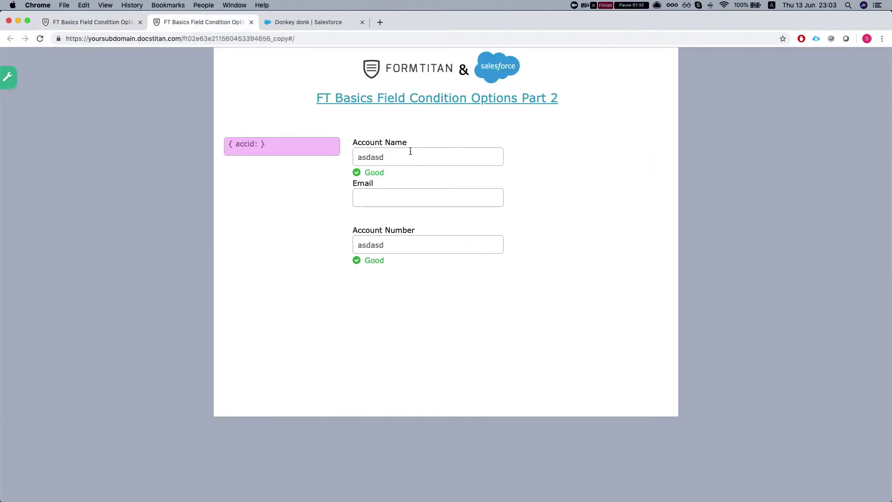
{"action": "double_click", "coordinate": [390, 152]}
{"action": "key", "text": "super+r"}
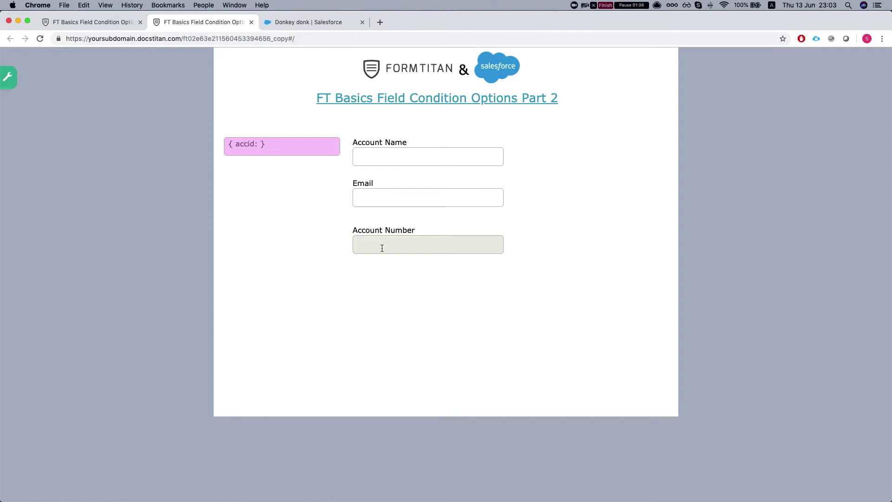
{"action": "left_click", "coordinate": [389, 158]}
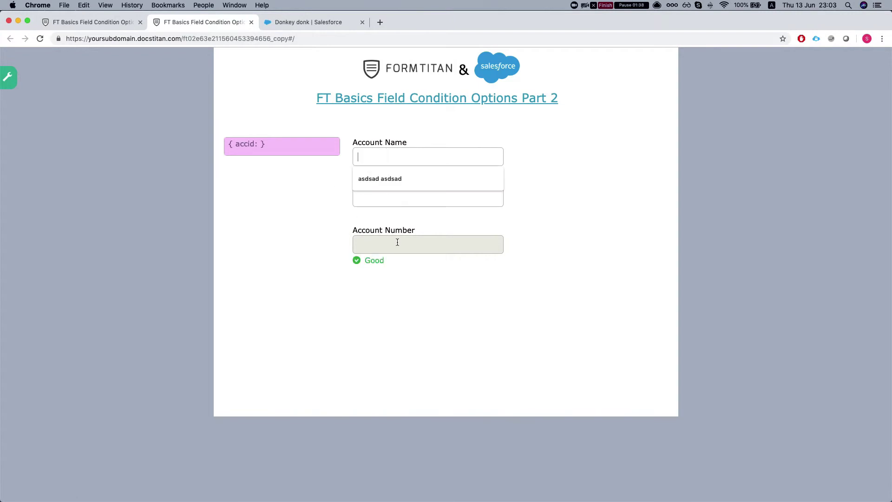
{"action": "type", "text": "asdasdsad"}
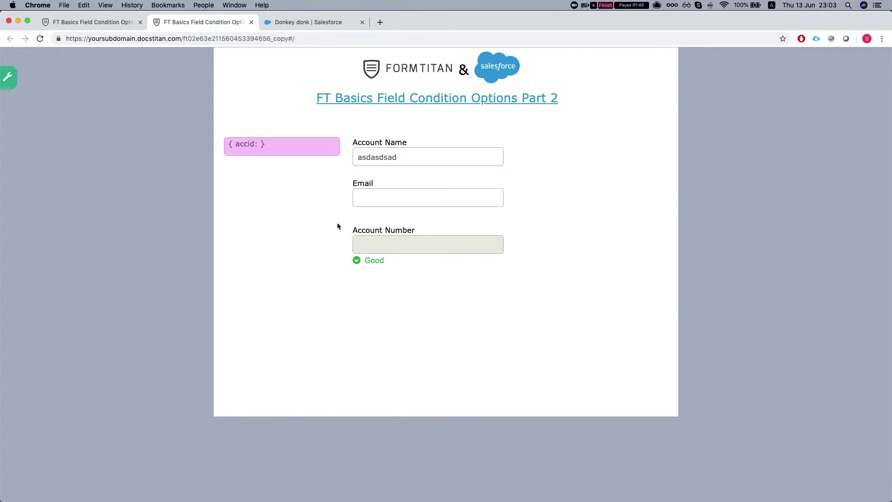
{"action": "left_click", "coordinate": [364, 249]}
{"action": "type", "text": "asdsad asdsa sad sad"}
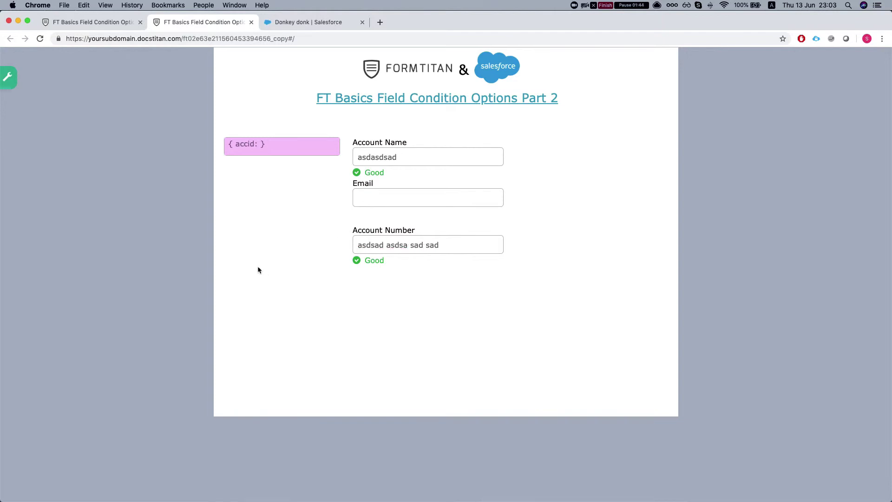
{"action": "key", "text": "ctrl+shift+Tab"}
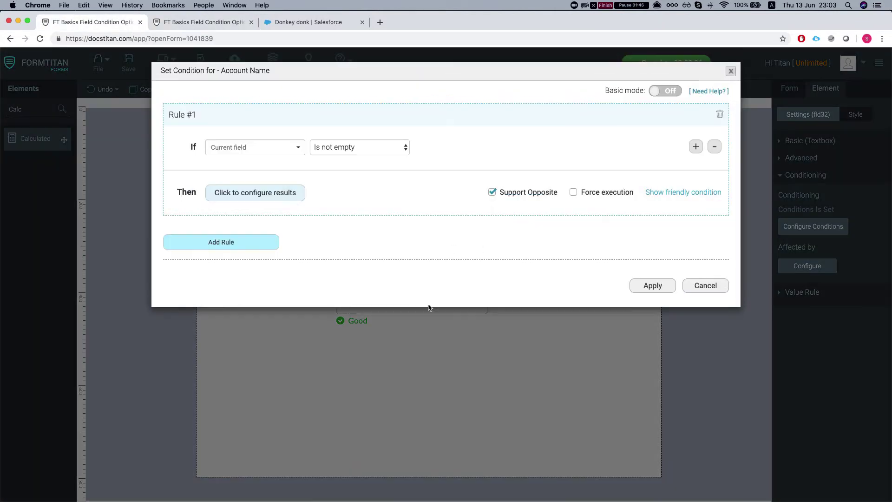
Change Account Number's action from Read Write to Mandatory and confirm the field results.
{"action": "left_click", "coordinate": [291, 194]}
{"action": "scroll", "coordinate": [554, 385], "scroll_direction": "down", "scroll_amount": 3}
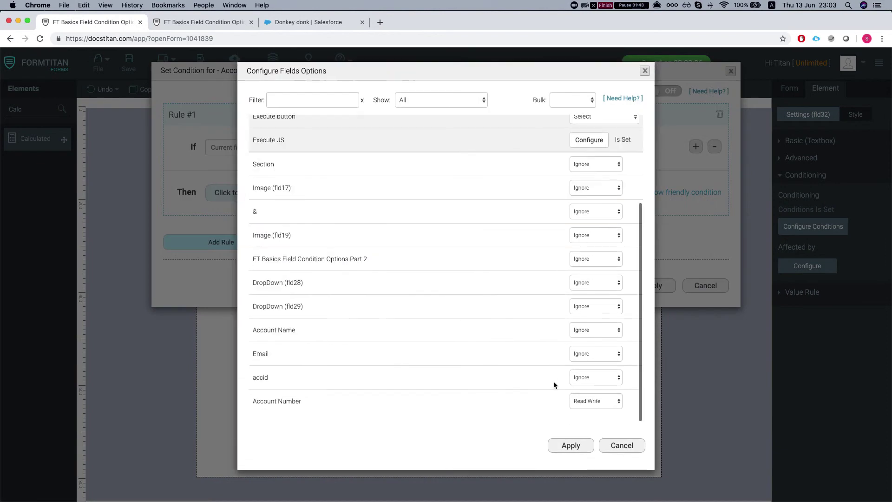
{"action": "left_click", "coordinate": [597, 403]}
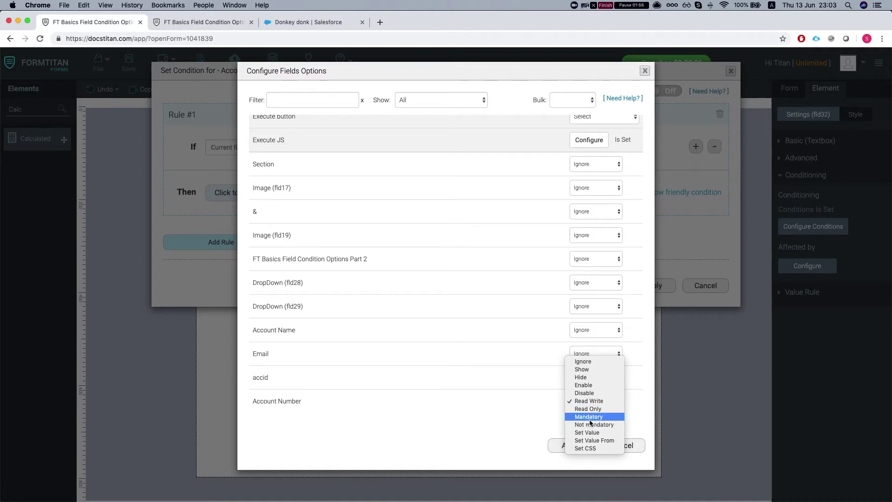
{"action": "left_click", "coordinate": [594, 418]}
{"action": "left_click", "coordinate": [566, 445]}
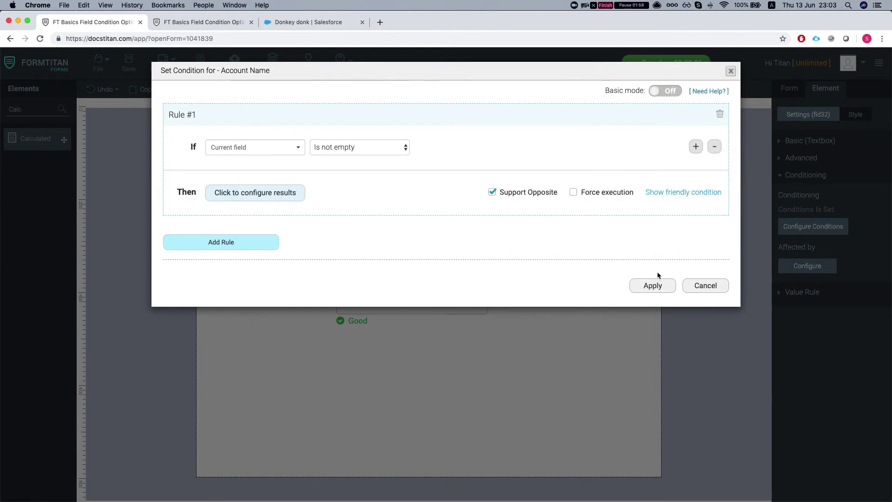
Apply the Mandatory condition, reload the preview, and fill Account Name with 'asdsadsad' to flag Account Number.
{"action": "left_click", "coordinate": [656, 284]}
{"action": "left_click", "coordinate": [183, 26]}
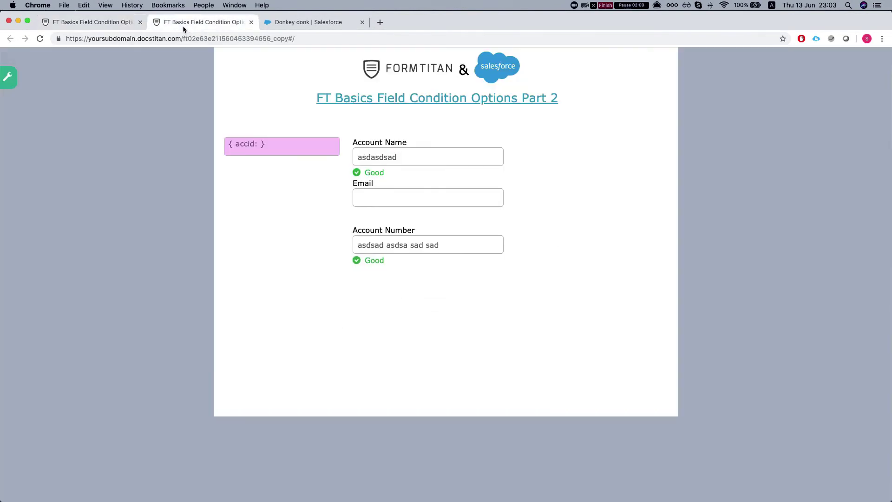
{"action": "key", "text": "super+r"}
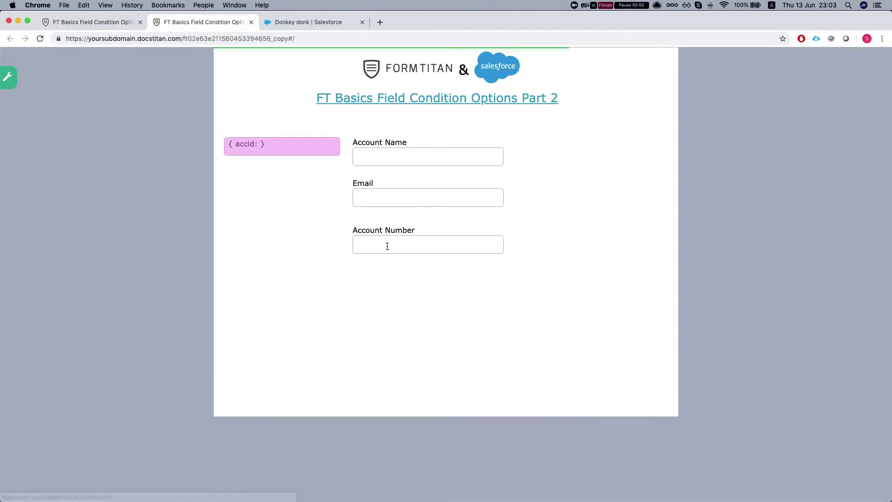
{"action": "left_click", "coordinate": [385, 238]}
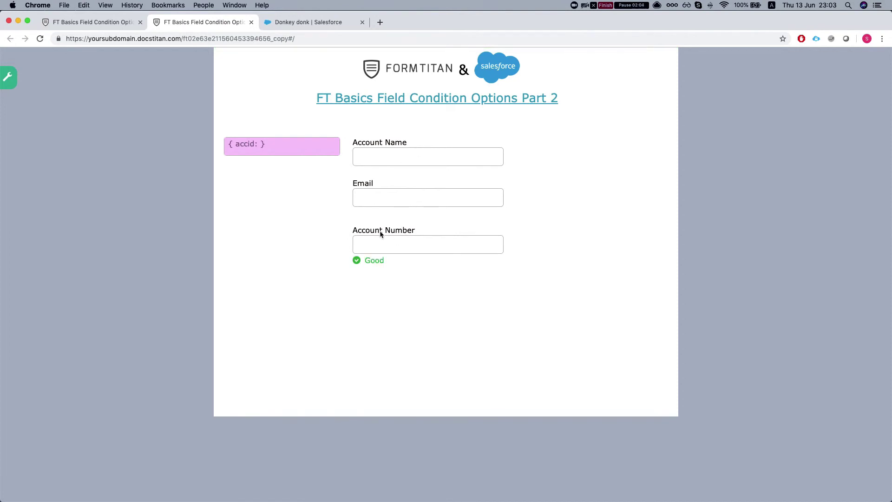
{"action": "left_click", "coordinate": [385, 154]}
{"action": "type", "text": "asds"}
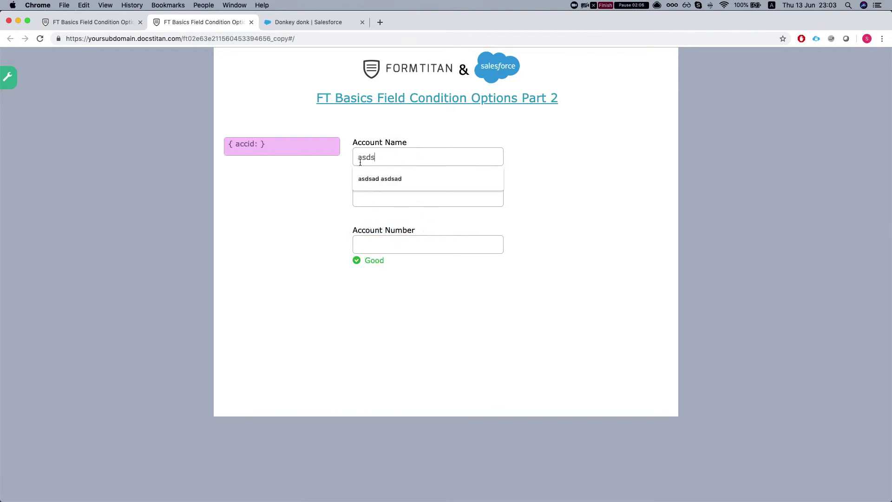
{"action": "type", "text": "adsad"}
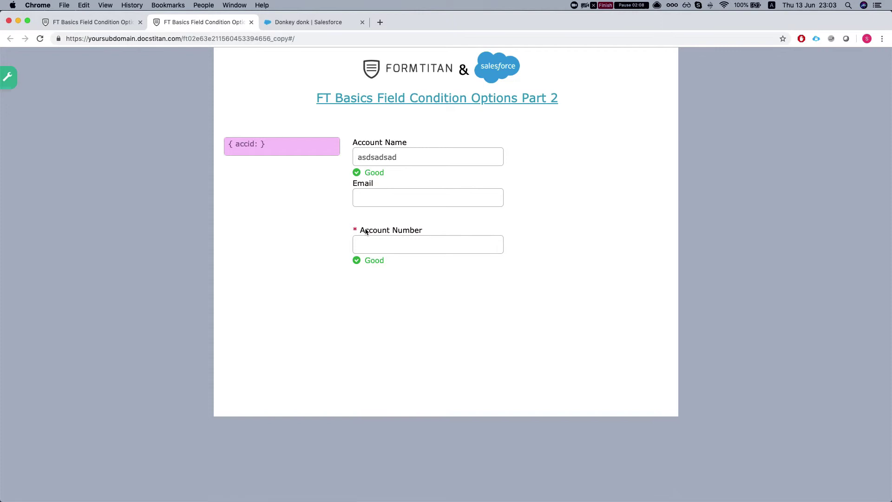
{"action": "left_click_drag", "start_coordinate": [365, 230], "coordinate": [372, 212]}
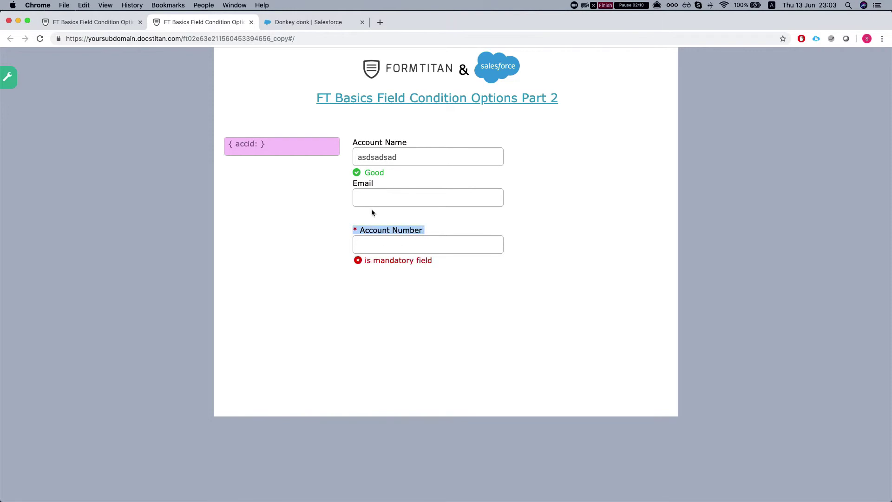
{"action": "left_click", "coordinate": [358, 244]}
Enter 'asdasd' in Account Number, then turn off Support Opposite in the Account Name condition.
{"action": "type", "text": "asdasd"}
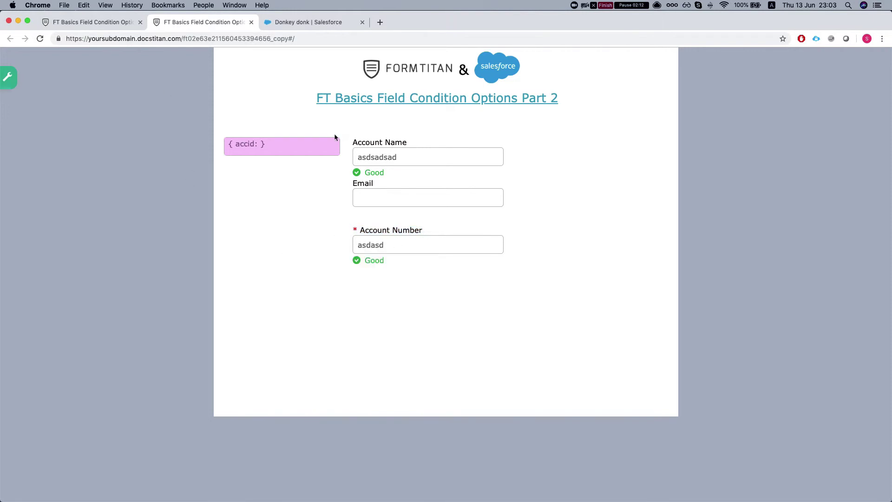
{"action": "left_click", "coordinate": [100, 22]}
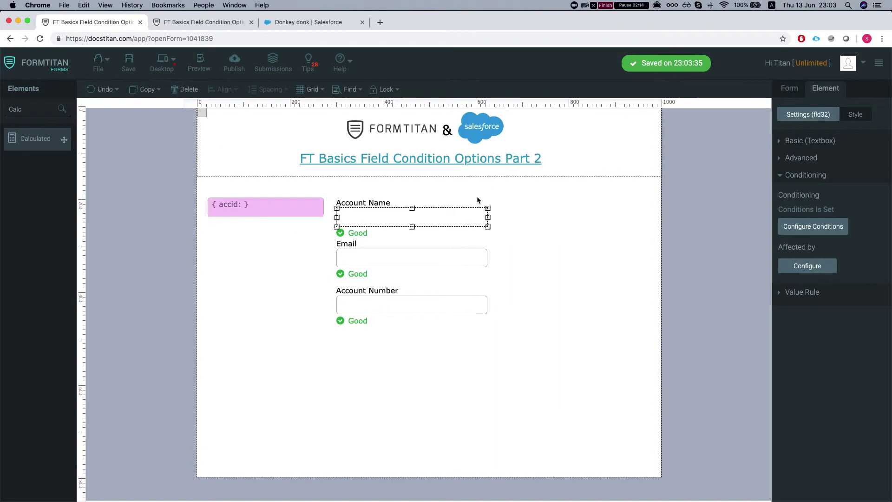
{"action": "left_click", "coordinate": [832, 226]}
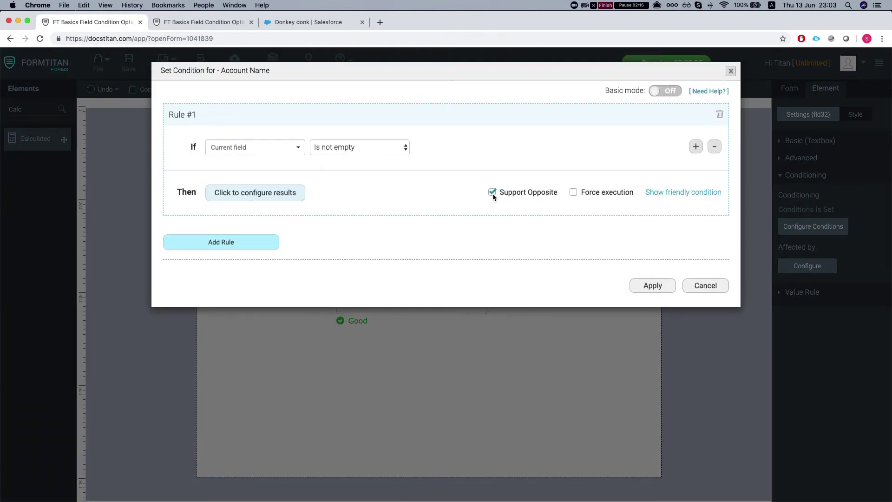
{"action": "left_click", "coordinate": [493, 193]}
{"action": "left_click", "coordinate": [652, 285]}
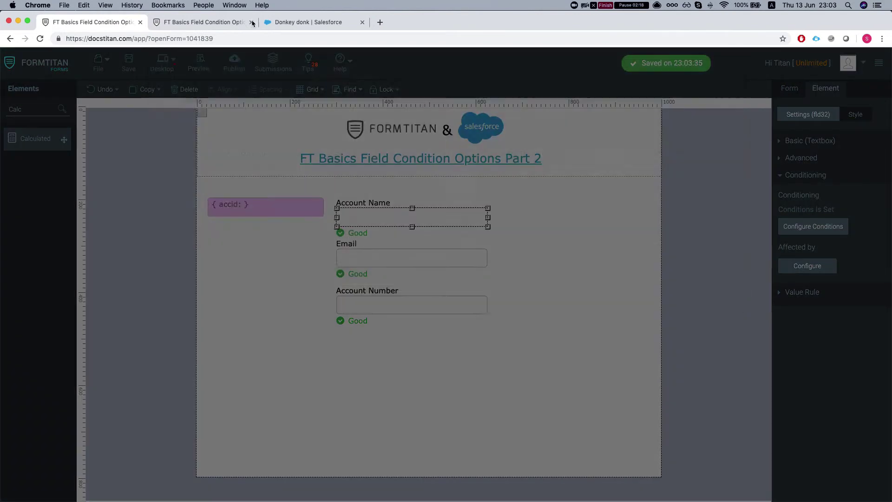
In the reloaded preview, type 'sdsd' into Account Name, delete it, and check Account Number stays required.
{"action": "left_click", "coordinate": [202, 20]}
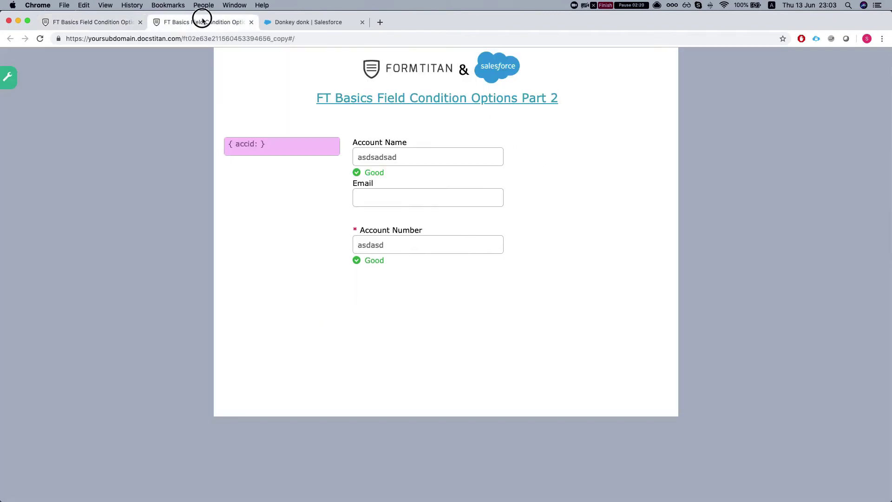
{"action": "key", "text": "super+r"}
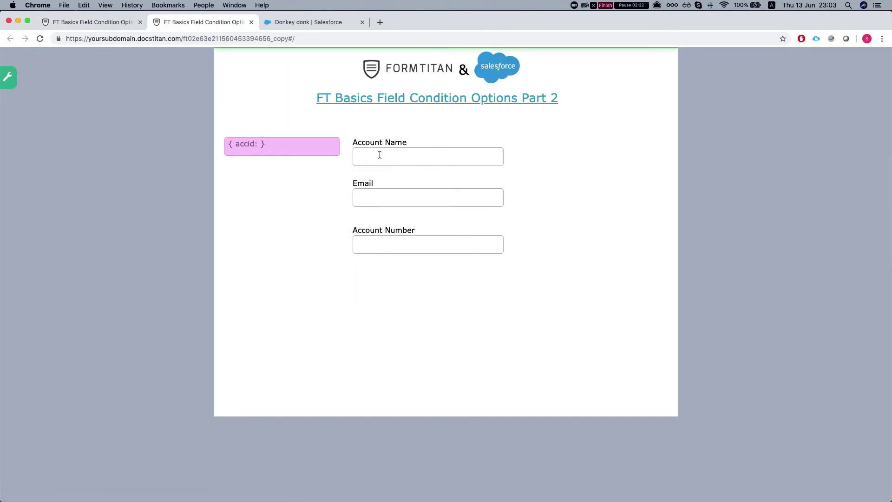
{"action": "left_click", "coordinate": [379, 155]}
{"action": "type", "text": "sdsd"}
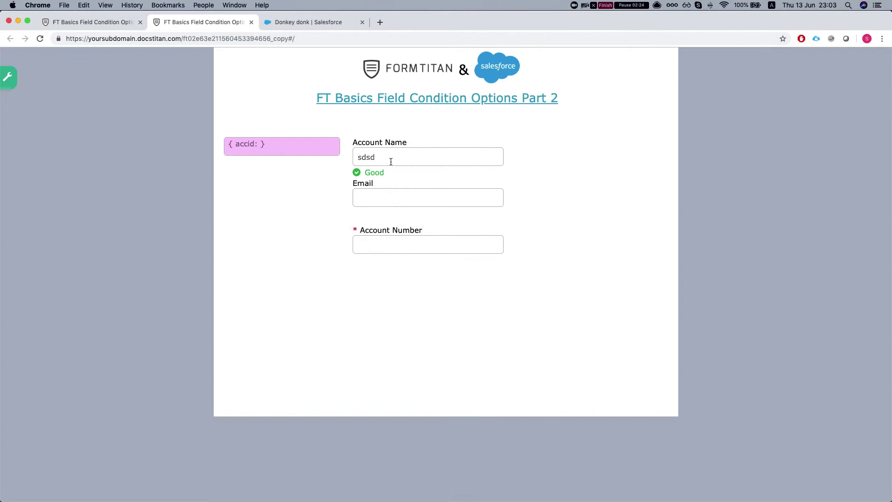
{"action": "double_click", "coordinate": [391, 158]}
{"action": "key", "text": "BackSpace"}
{"action": "left_click", "coordinate": [366, 240]}
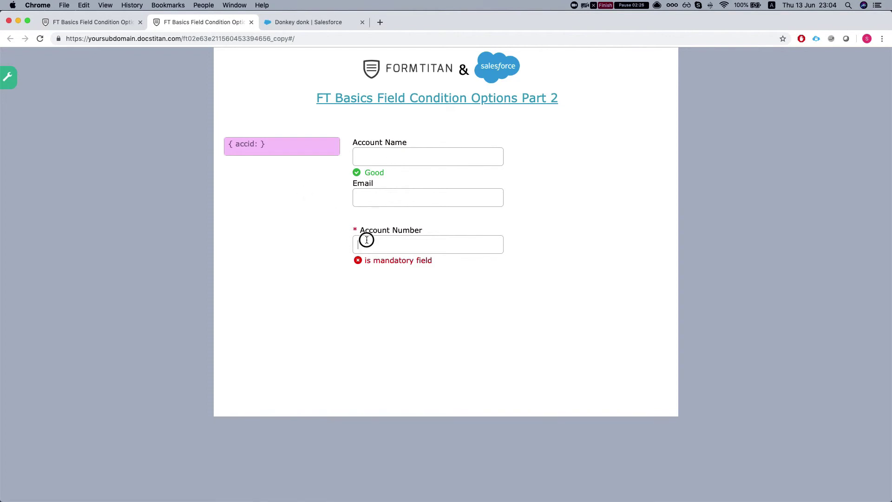
{"action": "left_click", "coordinate": [362, 236]}
Re-enable Support Opposite and set Account Number to Set Value 'sasad sad asd', then apply.
{"action": "left_click", "coordinate": [93, 21]}
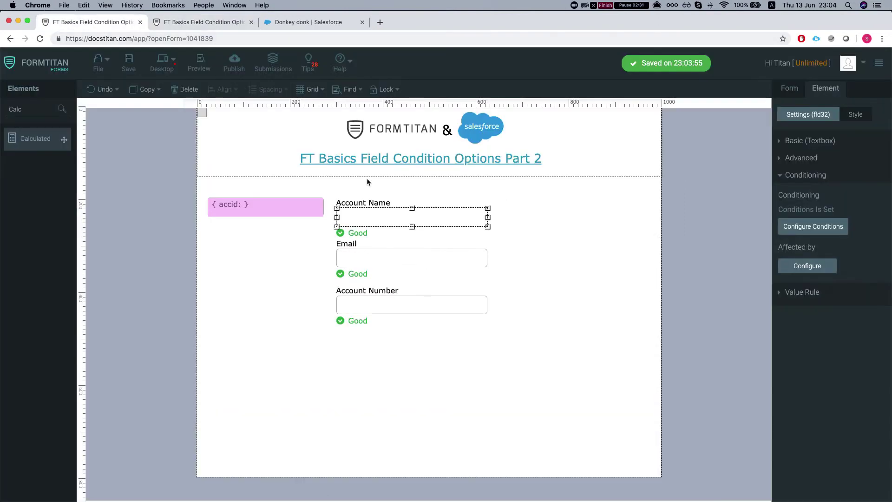
{"action": "left_click", "coordinate": [811, 227]}
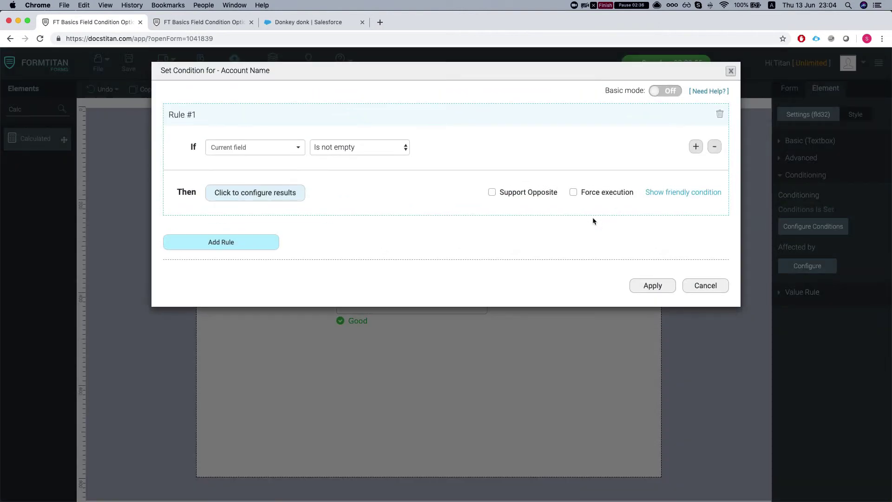
{"action": "left_click", "coordinate": [522, 194]}
{"action": "left_click", "coordinate": [281, 194]}
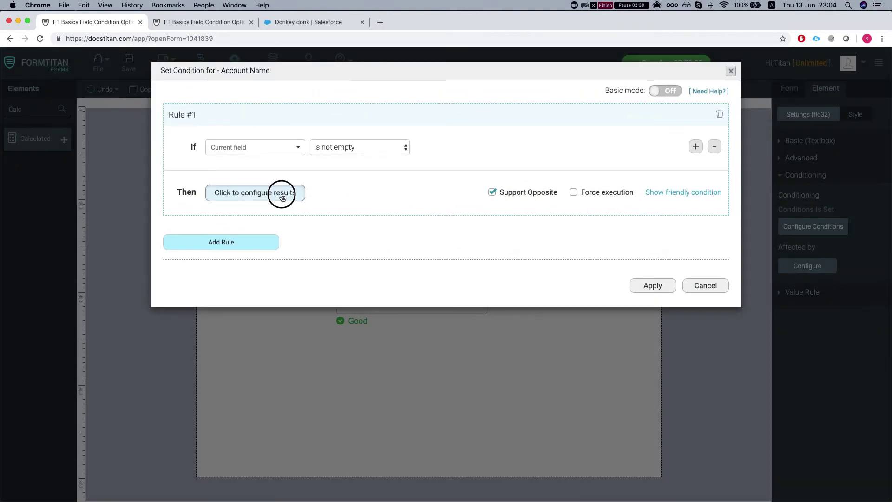
{"action": "scroll", "coordinate": [569, 282], "scroll_direction": "down", "scroll_amount": 5}
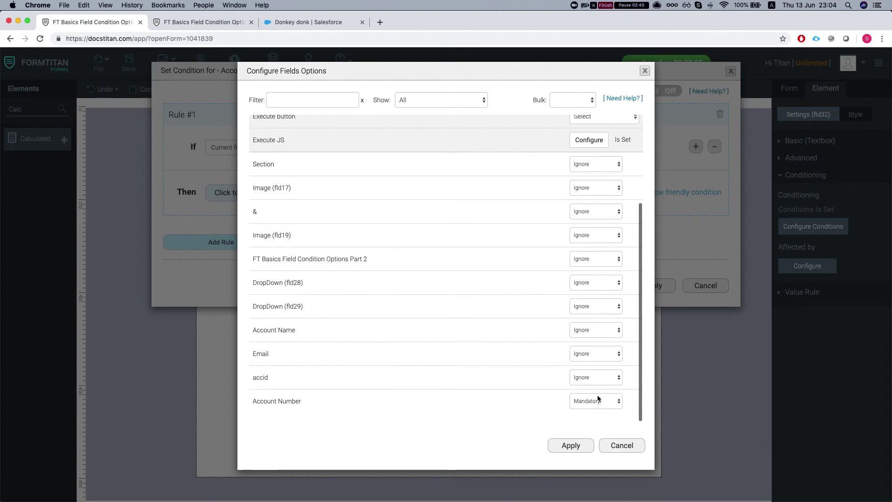
{"action": "left_click", "coordinate": [595, 401]}
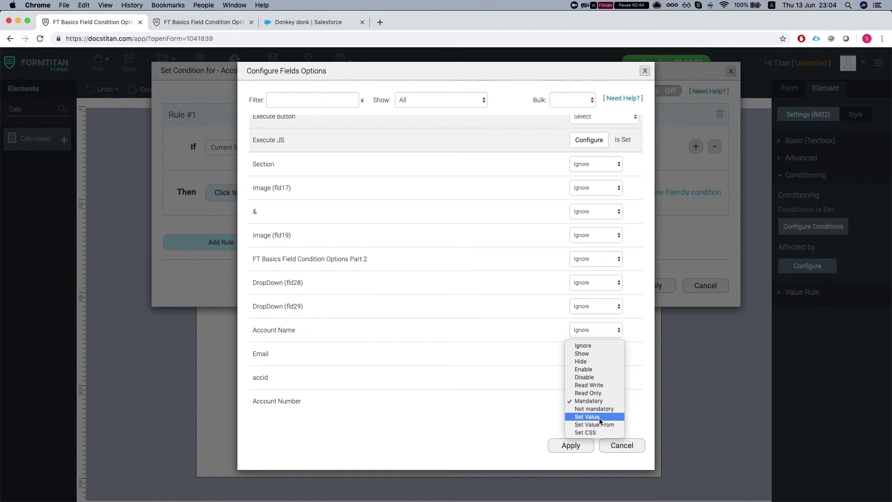
{"action": "left_click", "coordinate": [599, 418]}
{"action": "left_click", "coordinate": [593, 400]}
{"action": "type", "text": "sa"}
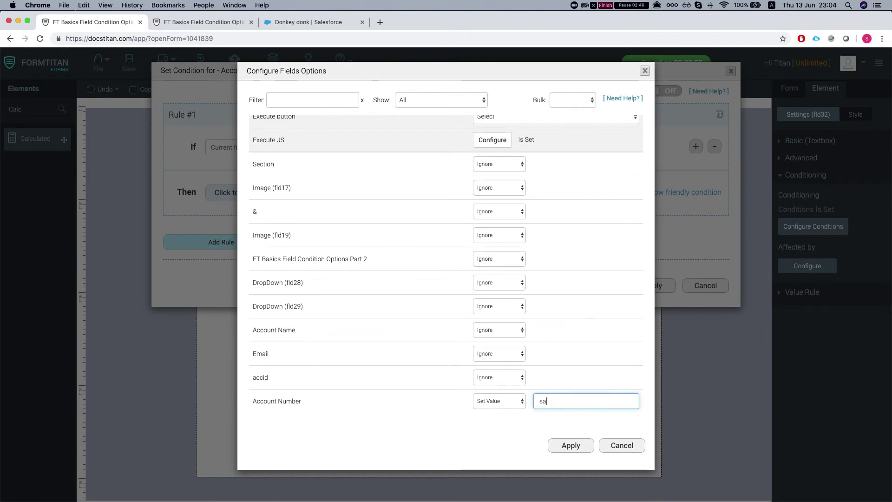
{"action": "type", "text": "sad sad asd"}
{"action": "left_click", "coordinate": [570, 445]}
{"action": "left_click", "coordinate": [652, 285]}
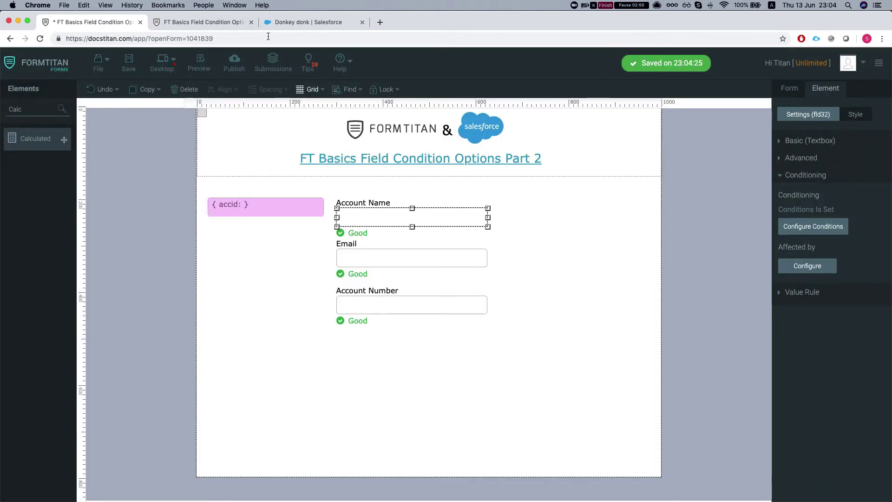
Reload the preview, type 'asdasd' into Account Name, and check the 'sasad sad asd' value in Account Number.
{"action": "left_click", "coordinate": [211, 23]}
{"action": "key", "text": "super+r"}
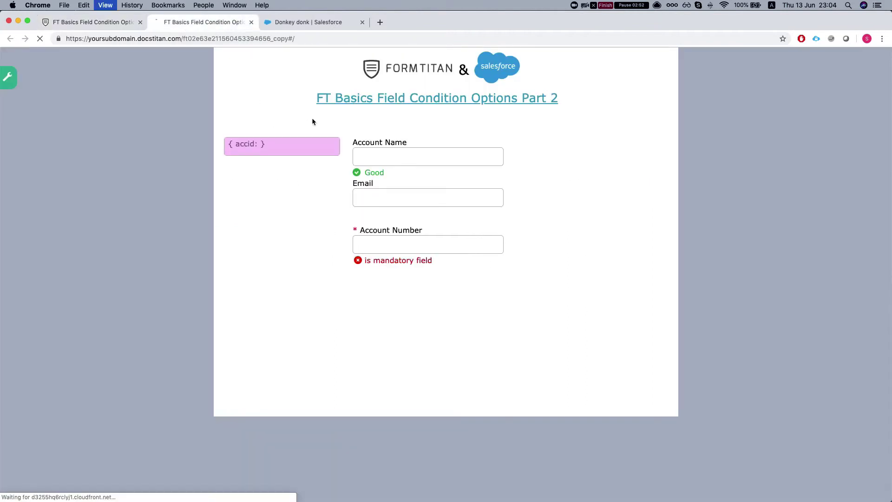
{"action": "left_click", "coordinate": [418, 158]}
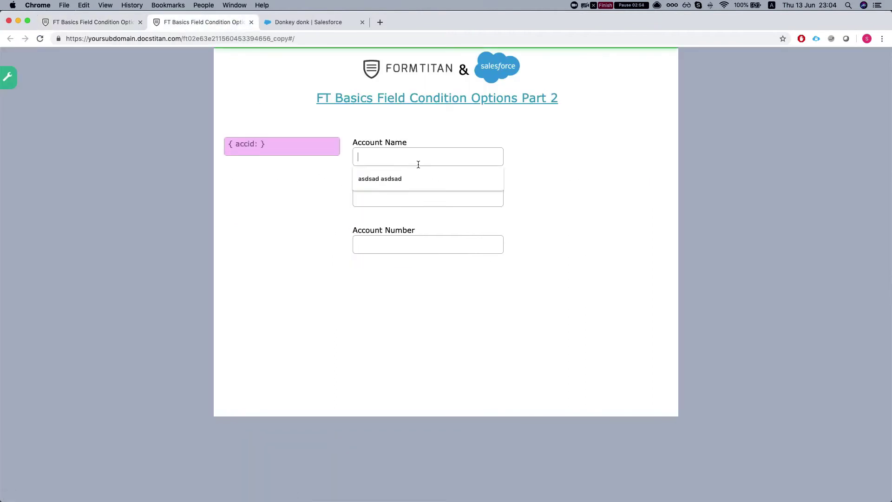
{"action": "type", "text": "asdasd"}
{"action": "left_click", "coordinate": [397, 245]}
{"action": "type", "text": "sasad sad asd"}
{"action": "triple_click", "coordinate": [397, 245]}
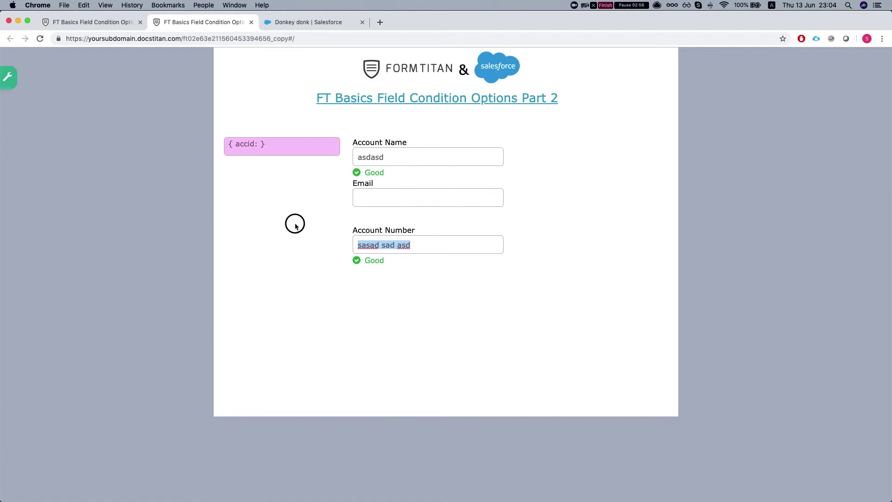
{"action": "left_click", "coordinate": [294, 223]}
Switch Account Number's action to Set Value From, leaving the source field unselected, and apply.
{"action": "left_click", "coordinate": [79, 23]}
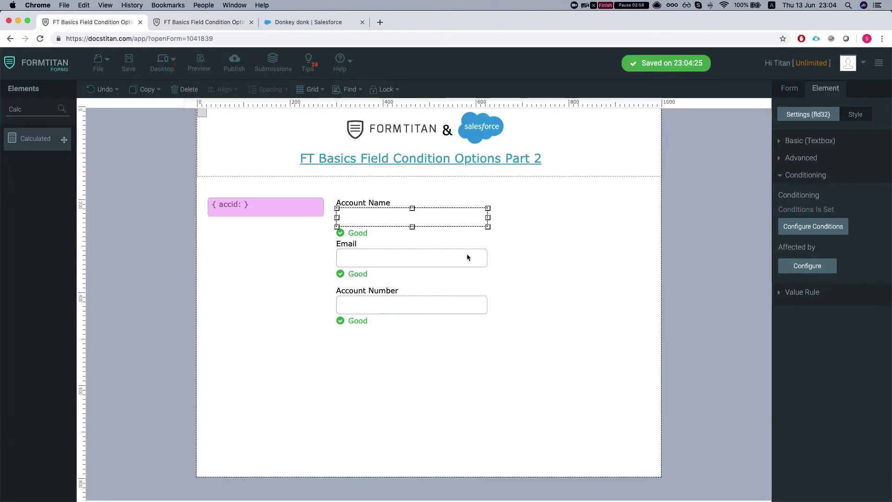
{"action": "left_click", "coordinate": [816, 233]}
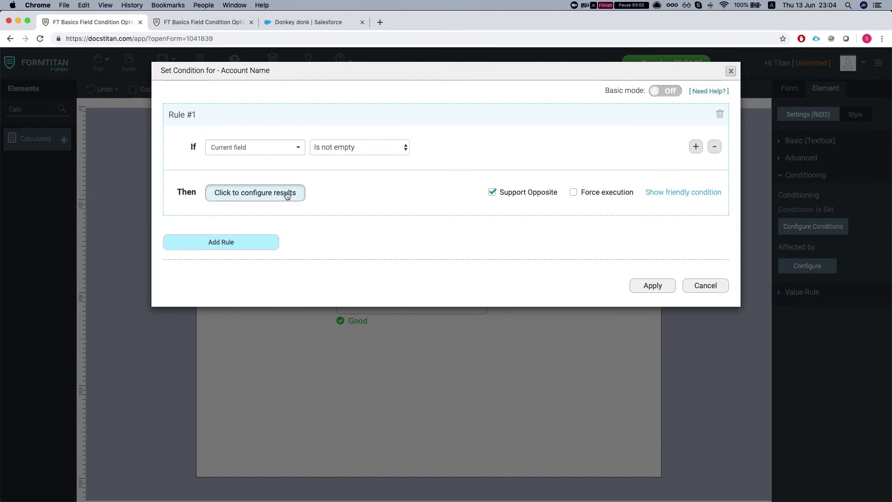
{"action": "left_click", "coordinate": [255, 192]}
{"action": "scroll", "coordinate": [554, 288], "scroll_direction": "down", "scroll_amount": 5}
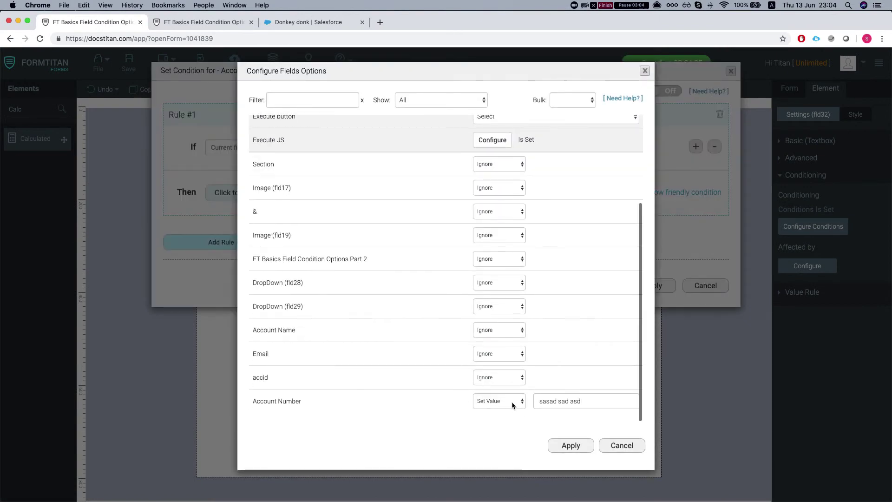
{"action": "left_click", "coordinate": [497, 407]}
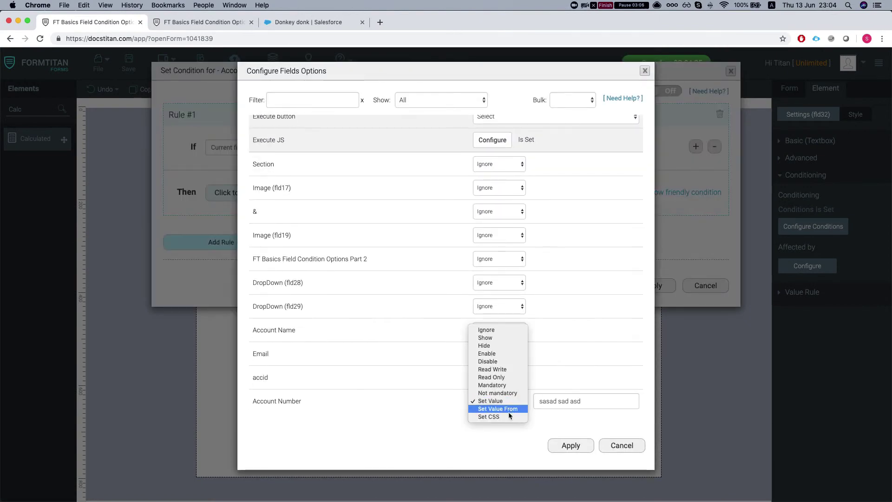
{"action": "left_click", "coordinate": [504, 408]}
{"action": "left_click", "coordinate": [568, 400]}
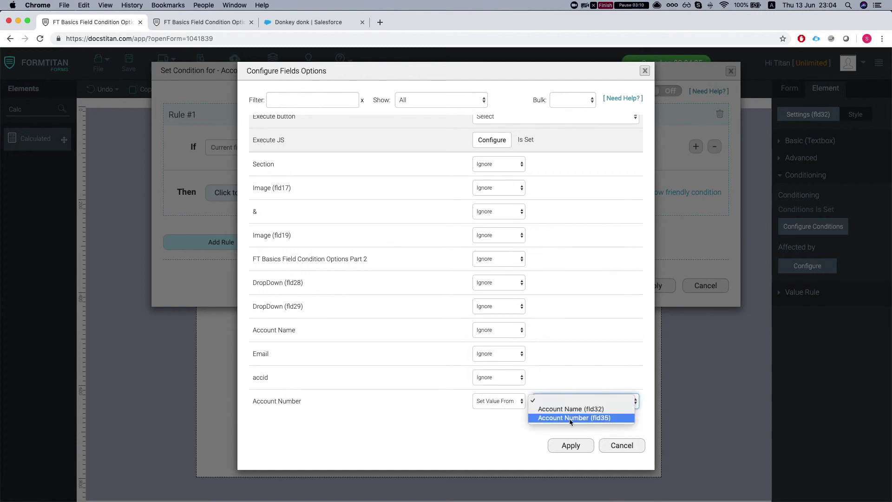
{"action": "left_click", "coordinate": [438, 438]}
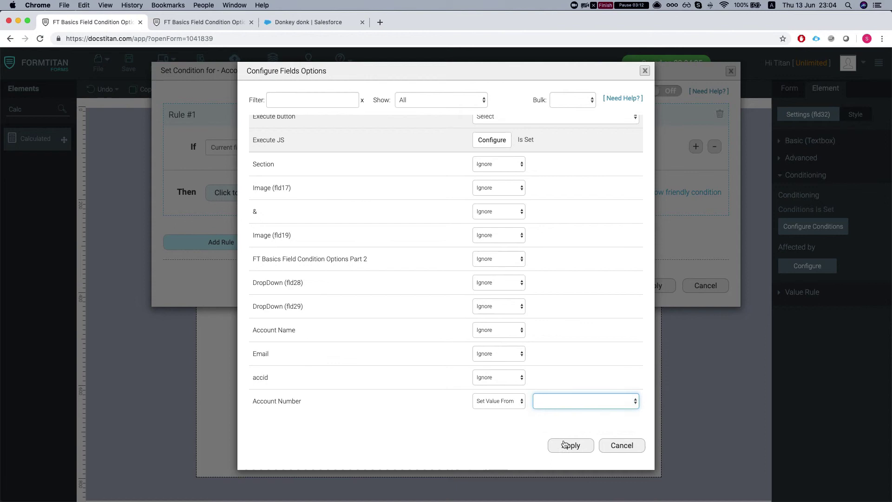
{"action": "left_click", "coordinate": [564, 443]}
{"action": "left_click", "coordinate": [655, 286]}
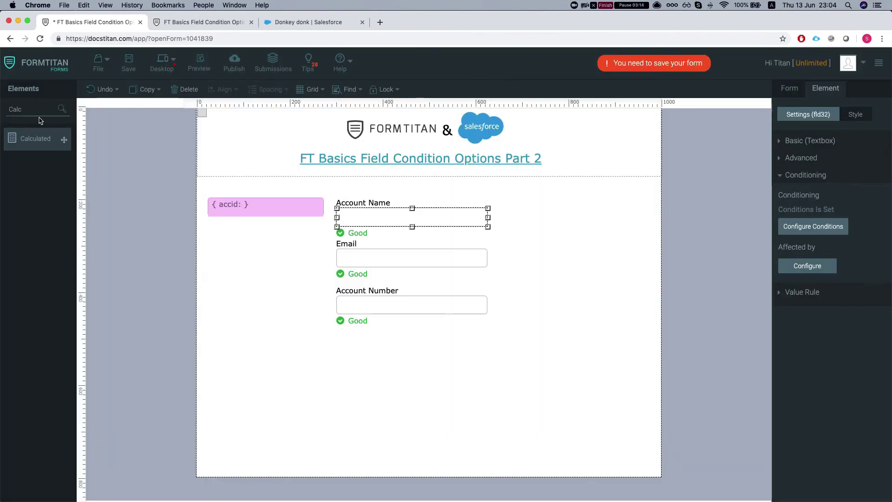
Search Elements for 'text' and place a new Textbox beside the Account Name field.
{"action": "double_click", "coordinate": [46, 110]}
{"action": "type", "text": "text"}
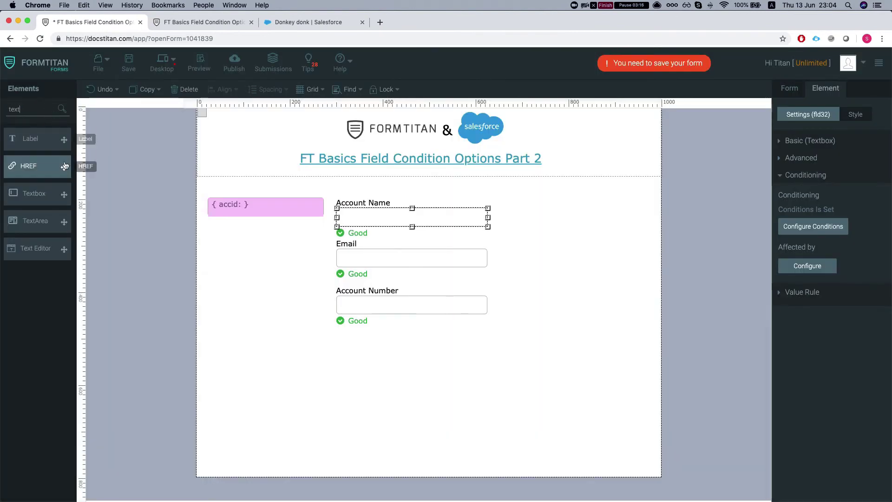
{"action": "left_click_drag", "start_coordinate": [64, 194], "coordinate": [262, 306]}
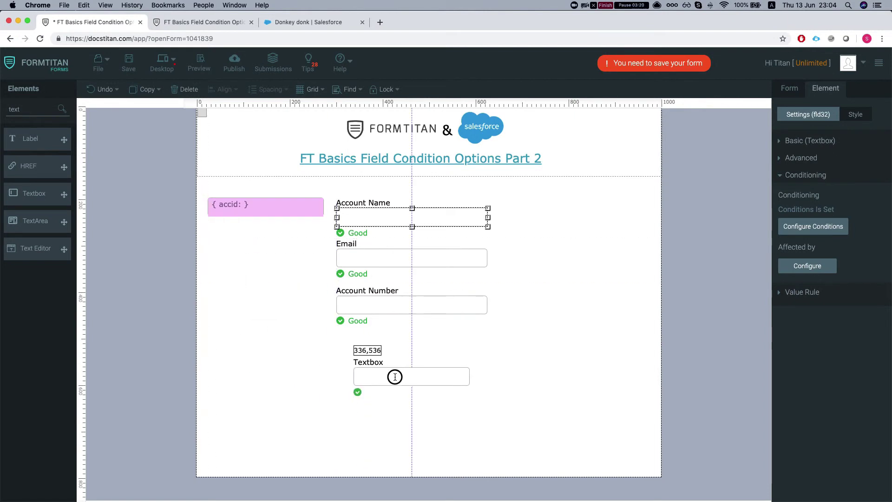
{"action": "left_click_drag", "start_coordinate": [394, 376], "coordinate": [548, 215]}
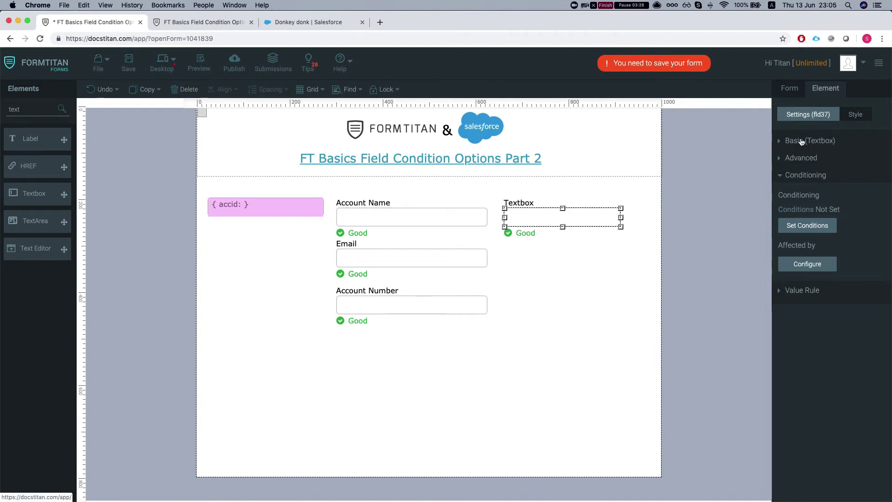
Label the new textbox 'Text To copy' in its Basic settings, then reselect Account Name.
{"action": "left_click", "coordinate": [802, 144]}
{"action": "double_click", "coordinate": [816, 175]}
{"action": "type", "text": "C"}
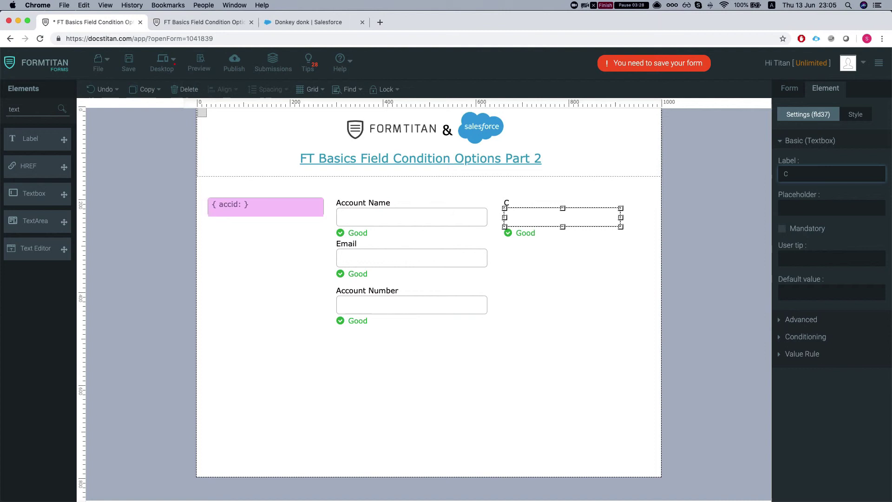
{"action": "type", "text": "ext To copy"}
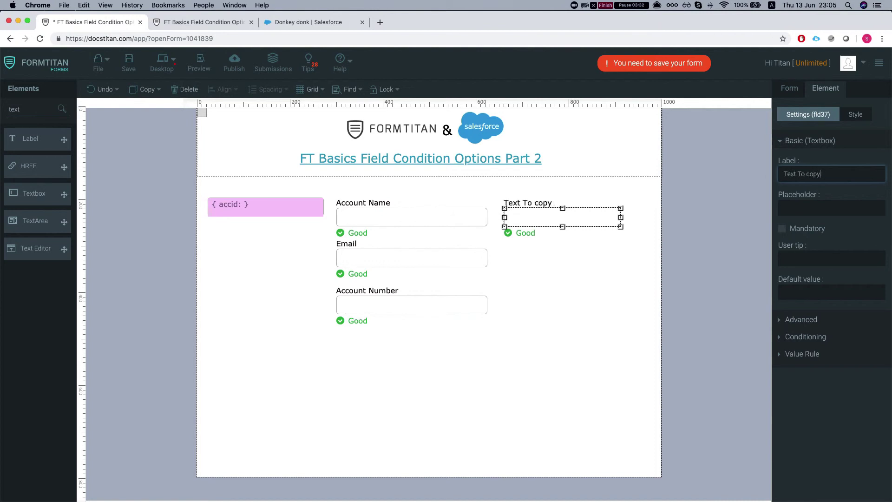
{"action": "left_click", "coordinate": [403, 223]}
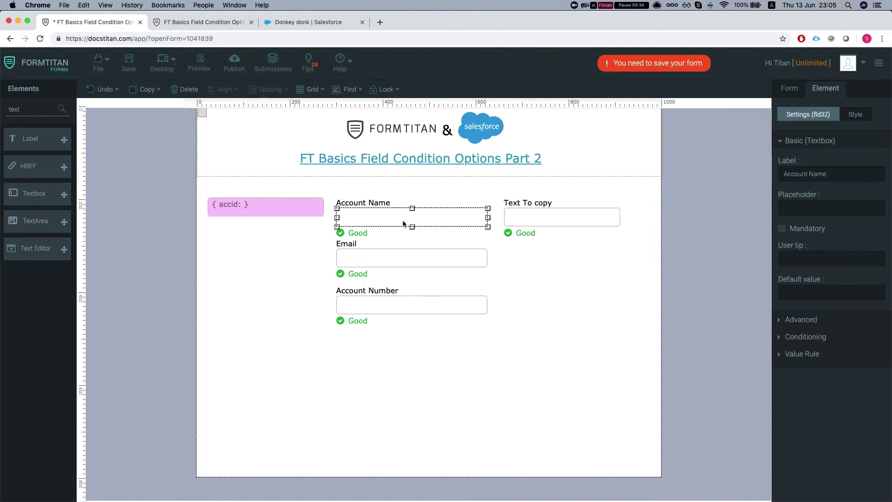
Make the Account Name condition set Account Number's value from Text To copy (fld37), and apply.
{"action": "left_click", "coordinate": [789, 90]}
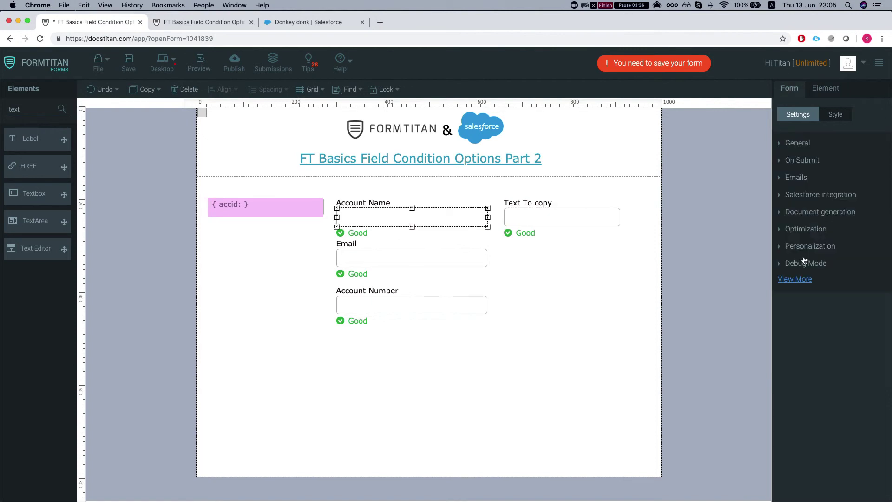
{"action": "left_click", "coordinate": [795, 279]}
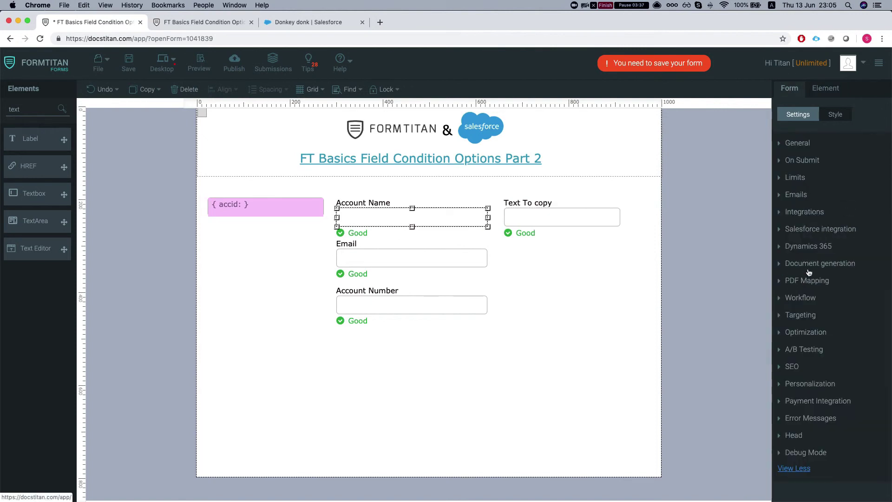
{"action": "left_click", "coordinate": [822, 88]}
{"action": "left_click", "coordinate": [807, 336]}
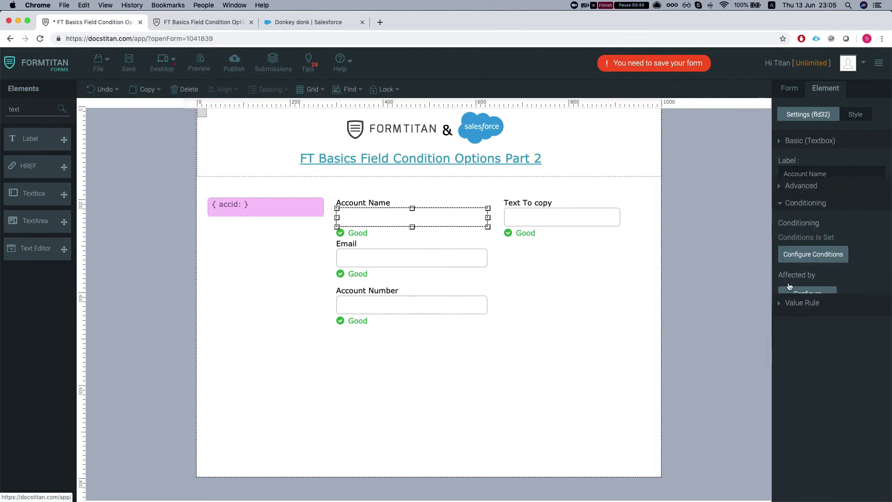
{"action": "left_click", "coordinate": [818, 233]}
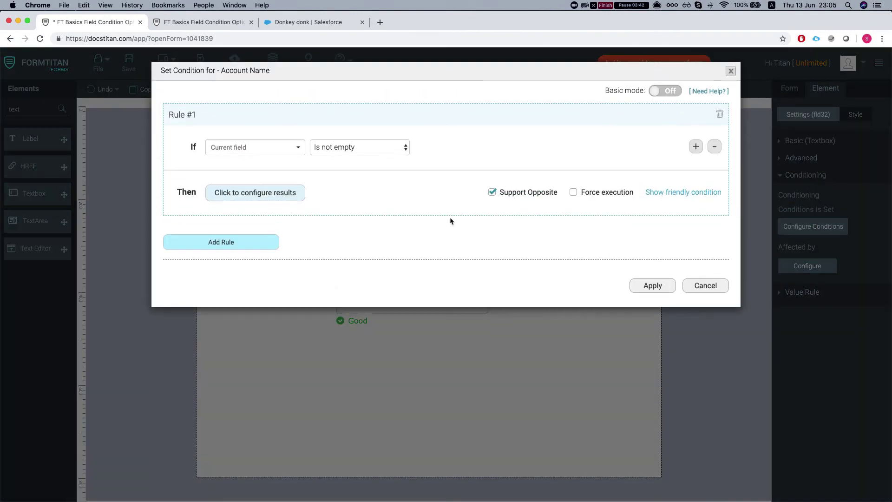
{"action": "left_click", "coordinate": [261, 194]}
{"action": "scroll", "coordinate": [580, 391], "scroll_direction": "down", "scroll_amount": 5}
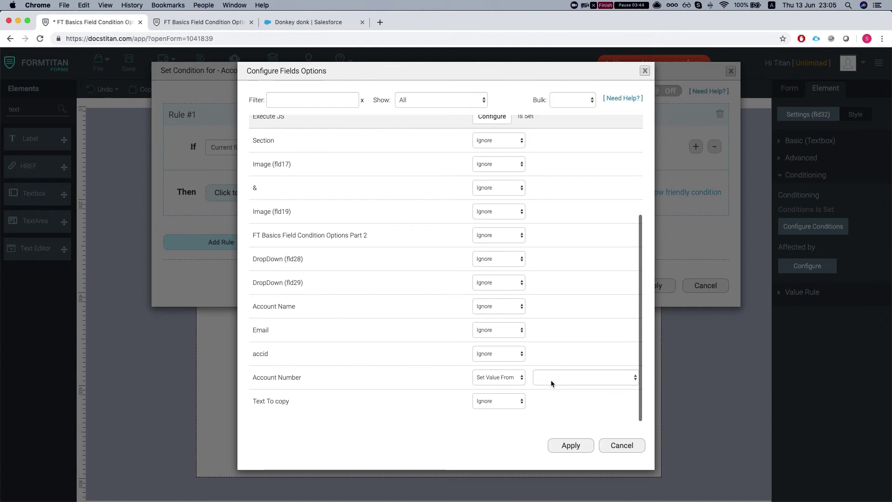
{"action": "left_click", "coordinate": [557, 378]}
{"action": "left_click", "coordinate": [568, 403]}
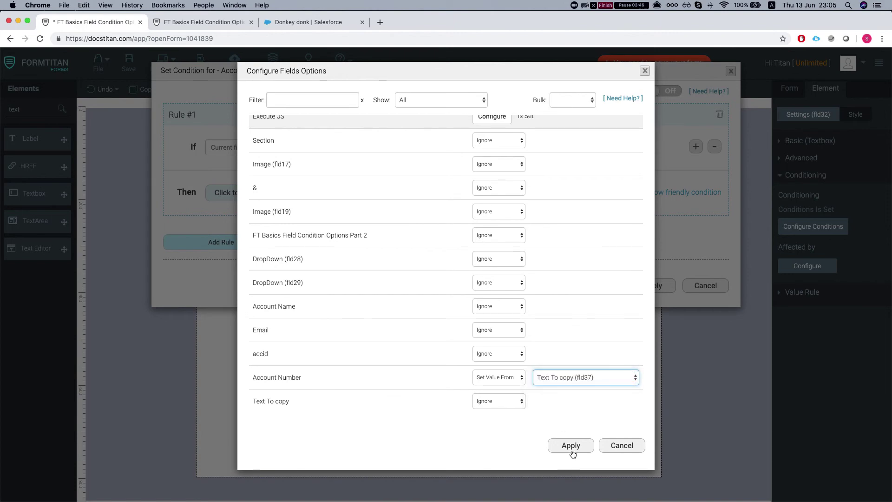
{"action": "left_click", "coordinate": [570, 445]}
{"action": "left_click", "coordinate": [650, 285]}
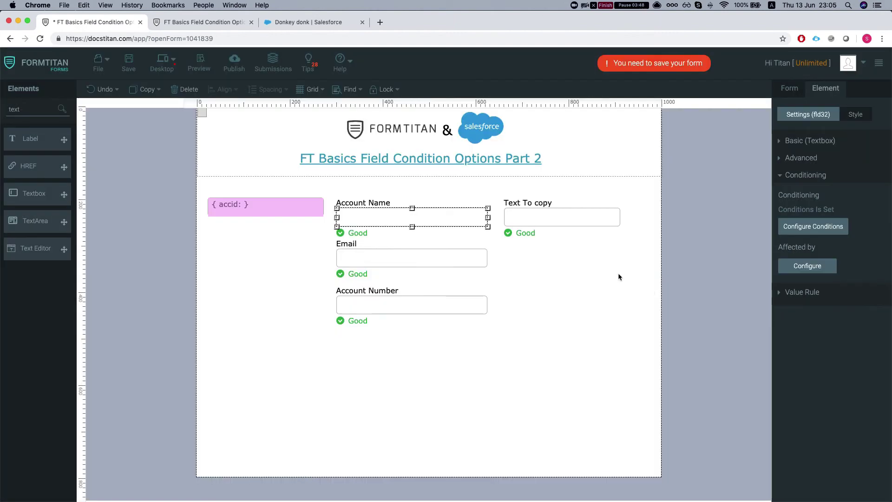
Turn off Support Opposite on the Account Name condition and apply it again.
{"action": "left_click", "coordinate": [821, 228]}
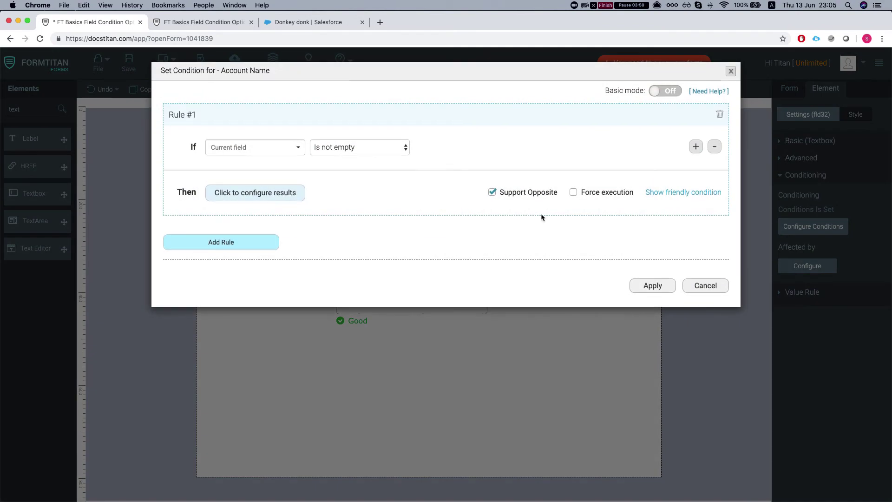
{"action": "left_click", "coordinate": [491, 193]}
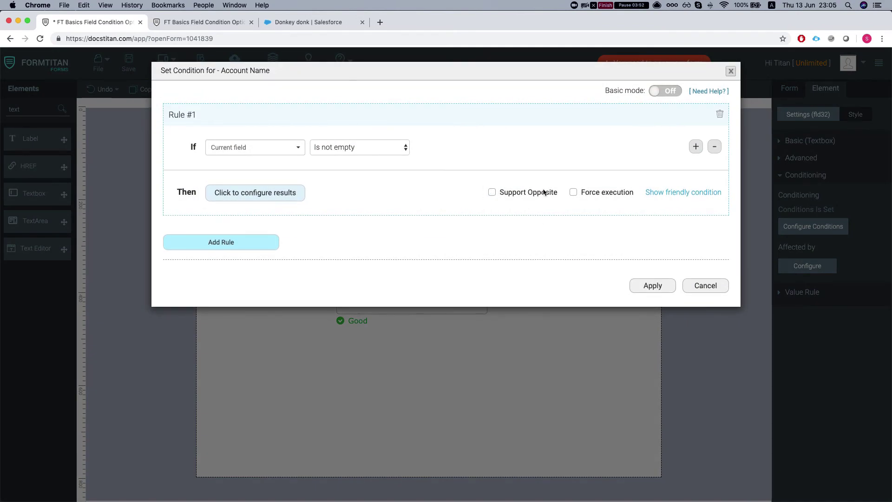
{"action": "left_click", "coordinate": [646, 286]}
Save the form and reload the live preview.
{"action": "key", "text": "super+s"}
{"action": "key", "text": "ctrl+Tab"}
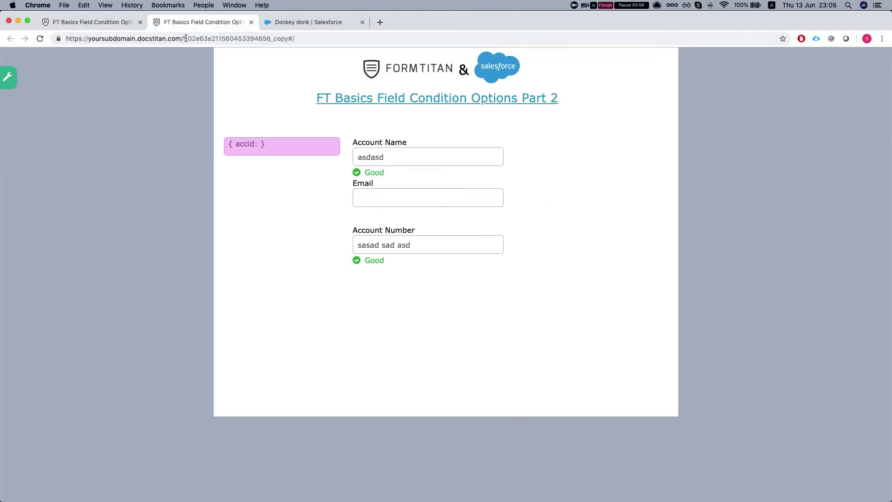
{"action": "key", "text": "super+r"}
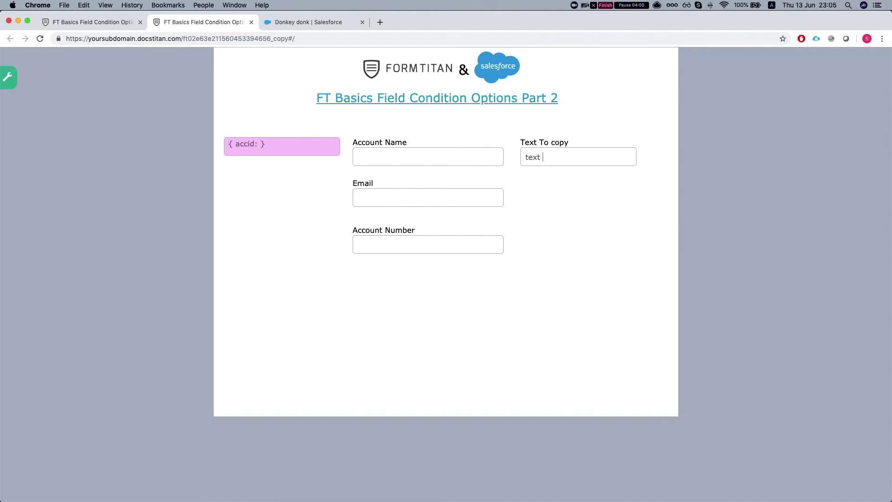
Enter number12354 in Text To copy and 'sadsad' in Account Name, then click away.
{"action": "type", "text": "number12354"}
{"action": "left_click", "coordinate": [404, 158]}
{"action": "type", "text": "sadsad"}
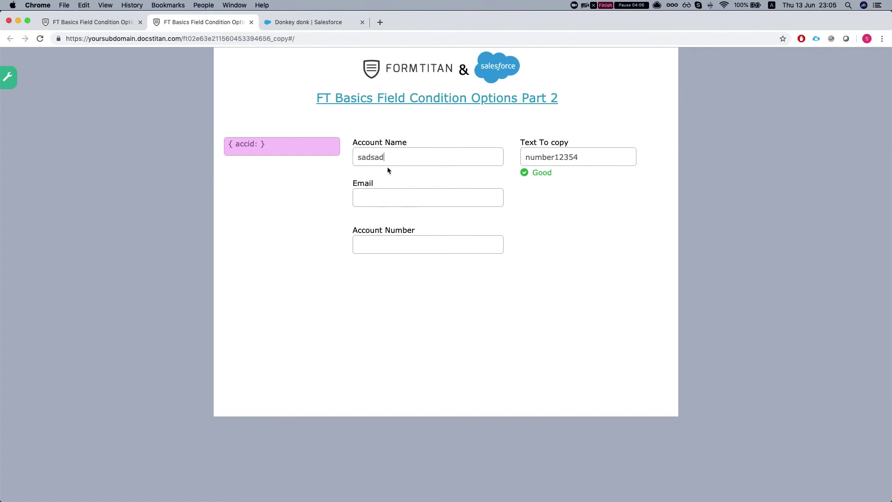
{"action": "left_click", "coordinate": [316, 200]}
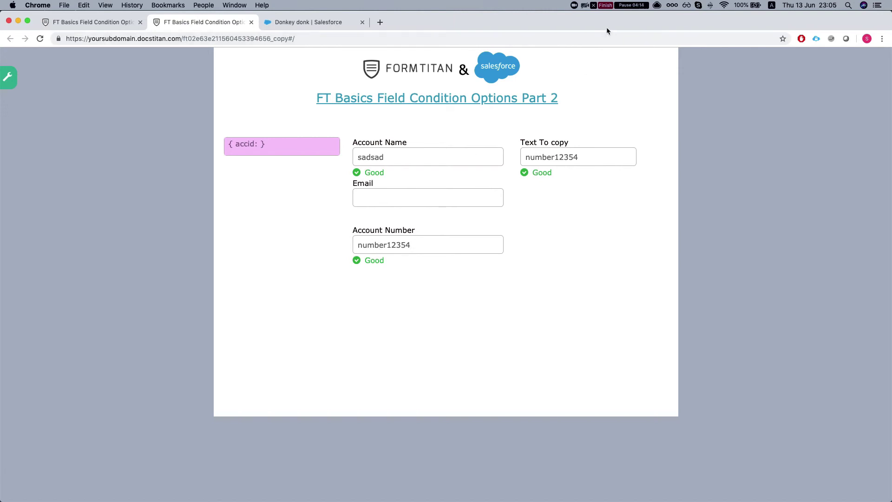
In the Account Name condition, switch Account Number's result action to Set CSS.
{"action": "left_click", "coordinate": [85, 24]}
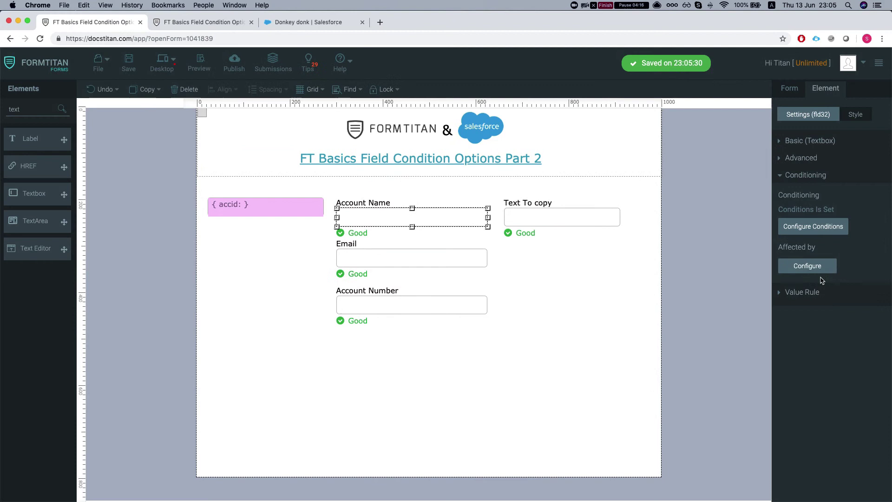
{"action": "left_click", "coordinate": [825, 226]}
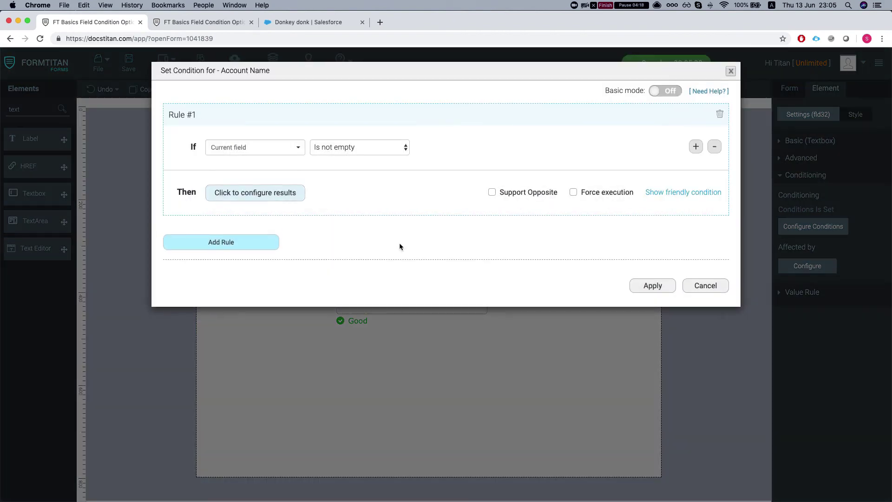
{"action": "left_click", "coordinate": [278, 192]}
{"action": "scroll", "coordinate": [522, 326], "scroll_direction": "down", "scroll_amount": 5}
{"action": "left_click", "coordinate": [573, 375]}
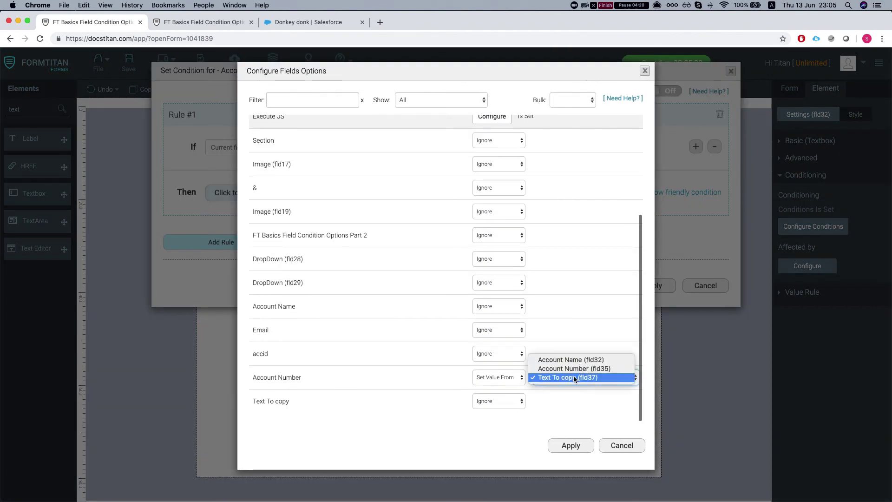
{"action": "left_click", "coordinate": [517, 388]}
{"action": "left_click", "coordinate": [514, 383]}
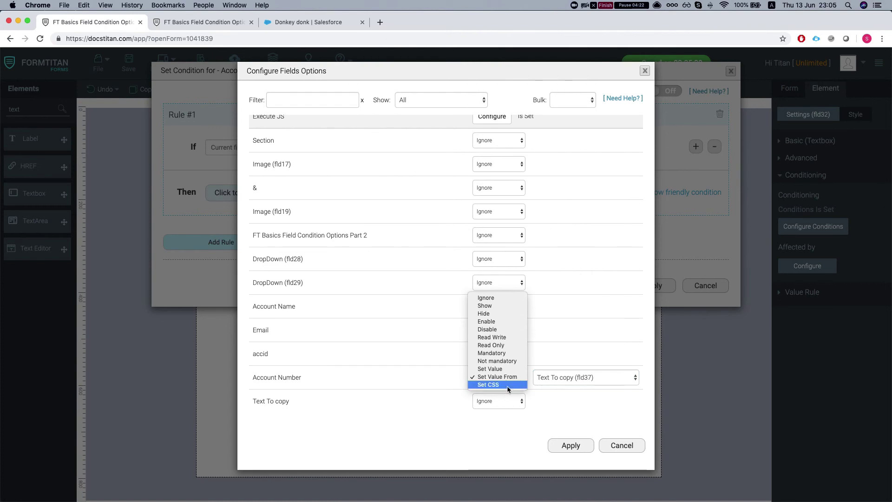
{"action": "left_click", "coordinate": [514, 385]}
Give Account Number label class Test1 and element class Test, then apply the condition.
{"action": "left_click", "coordinate": [618, 380]}
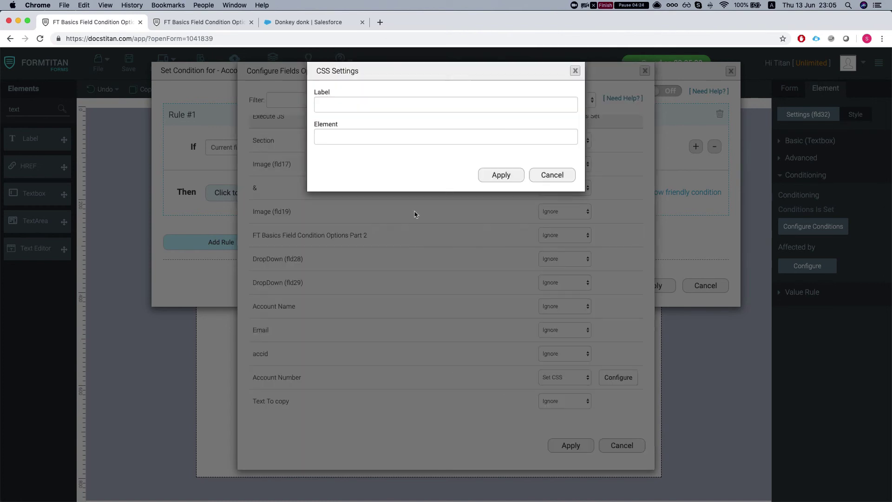
{"action": "left_click", "coordinate": [367, 109]}
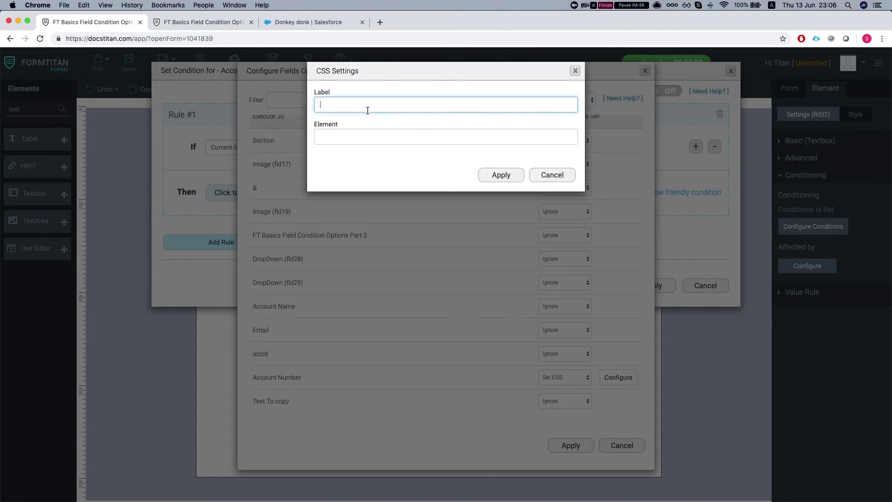
{"action": "type", "text": "asdasd"}
{"action": "left_click", "coordinate": [358, 139]}
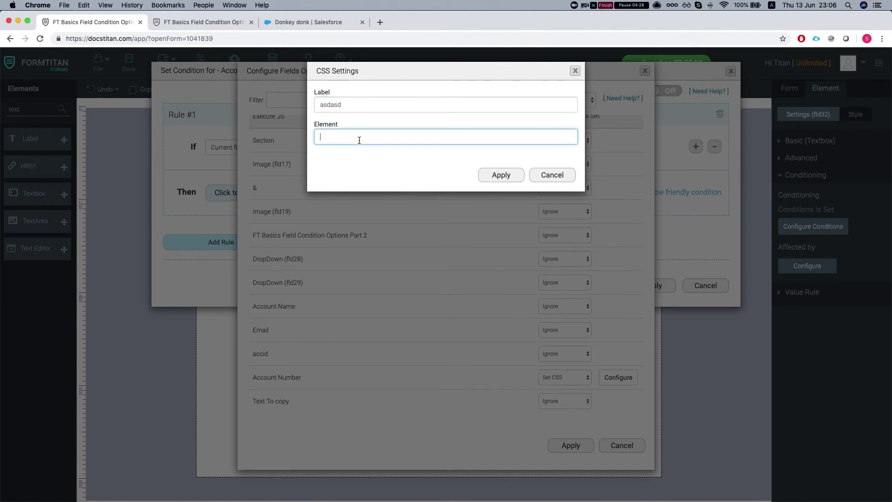
{"action": "type", "text": "asdasd"}
{"action": "double_click", "coordinate": [357, 141]}
{"action": "key", "text": "BackSpace"}
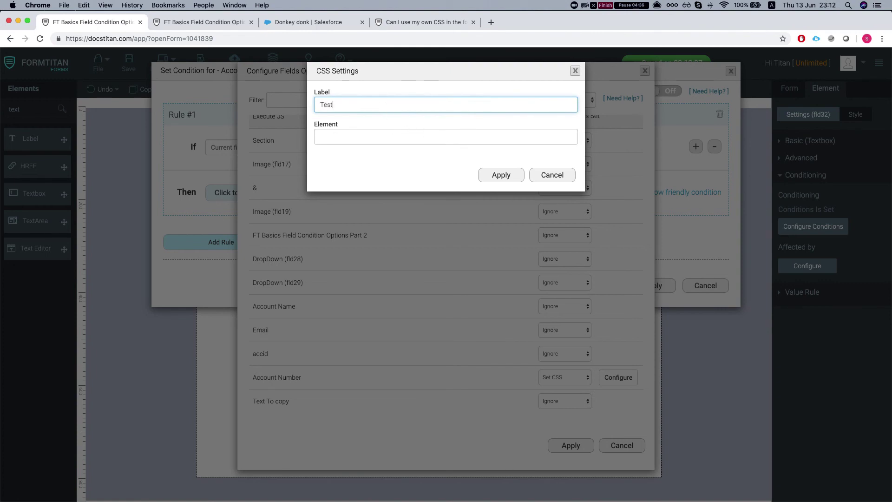
{"action": "left_click", "coordinate": [363, 139]}
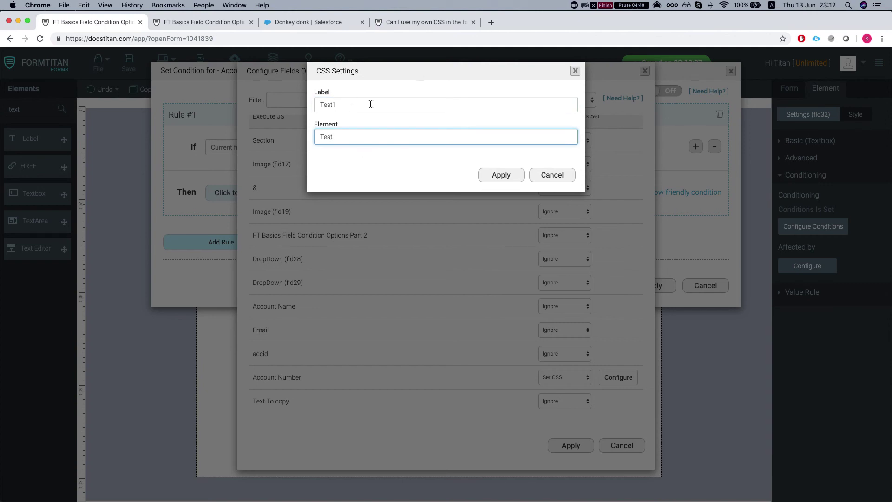
{"action": "left_click", "coordinate": [499, 175]}
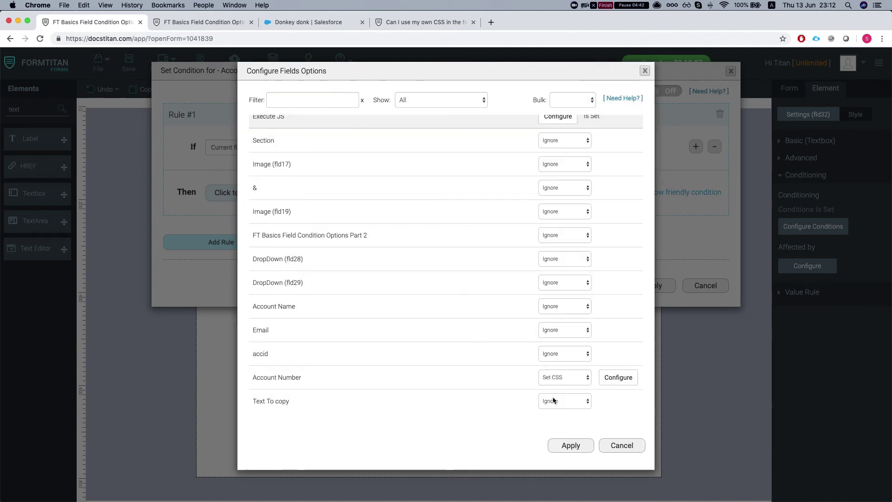
{"action": "left_click", "coordinate": [570, 447]}
{"action": "left_click", "coordinate": [655, 287]}
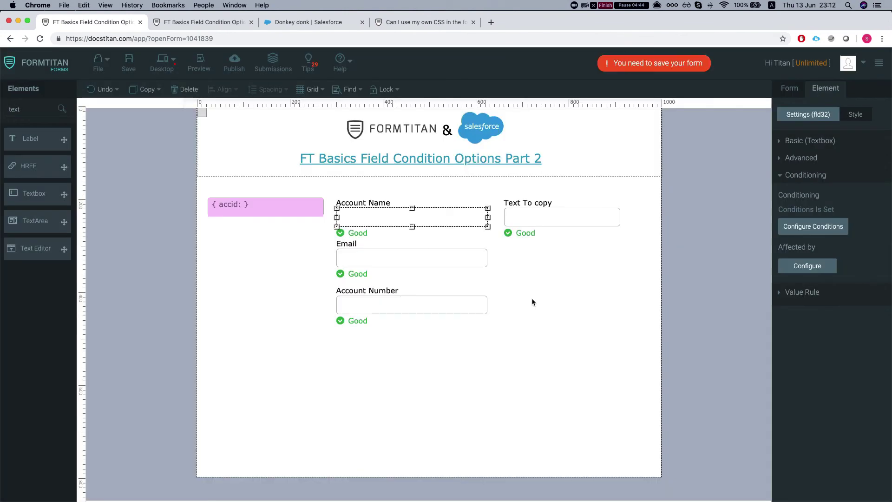
In the live preview, fill Account Name with the suggested 'asdsad'.
{"action": "left_click", "coordinate": [210, 28]}
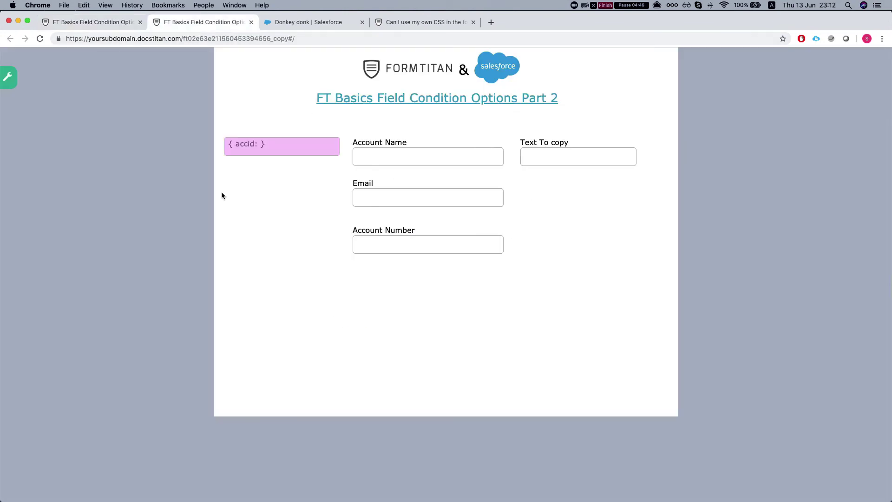
{"action": "left_click", "coordinate": [411, 156]}
{"action": "left_click", "coordinate": [367, 179]}
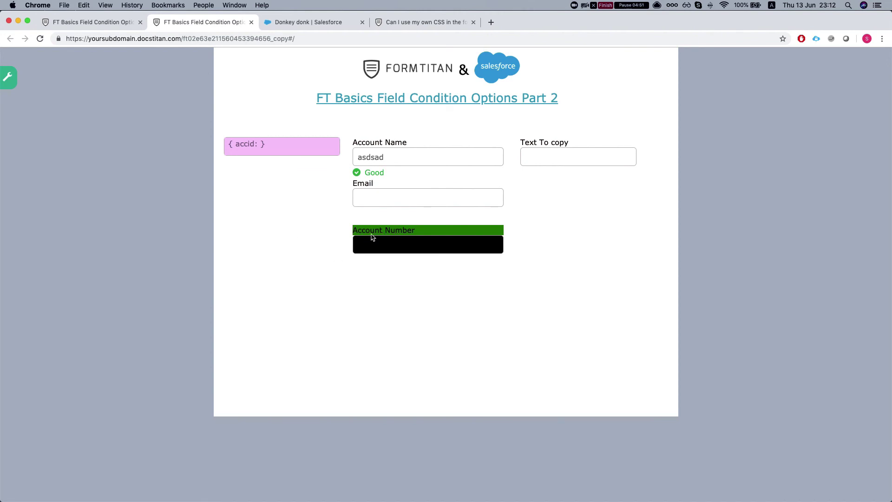
Inspect the restyled Account Number label and type 'sdafasd' into its field.
{"action": "left_click", "coordinate": [354, 232]}
{"action": "left_click", "coordinate": [446, 229]}
{"action": "triple_click", "coordinate": [351, 227]}
{"action": "left_click", "coordinate": [358, 231]}
{"action": "double_click", "coordinate": [399, 235]}
{"action": "left_click", "coordinate": [379, 244]}
{"action": "type", "text": "sdafasd"}
Back in the editor, open the form's Style settings and expand its custom CSS.
{"action": "left_click", "coordinate": [103, 26]}
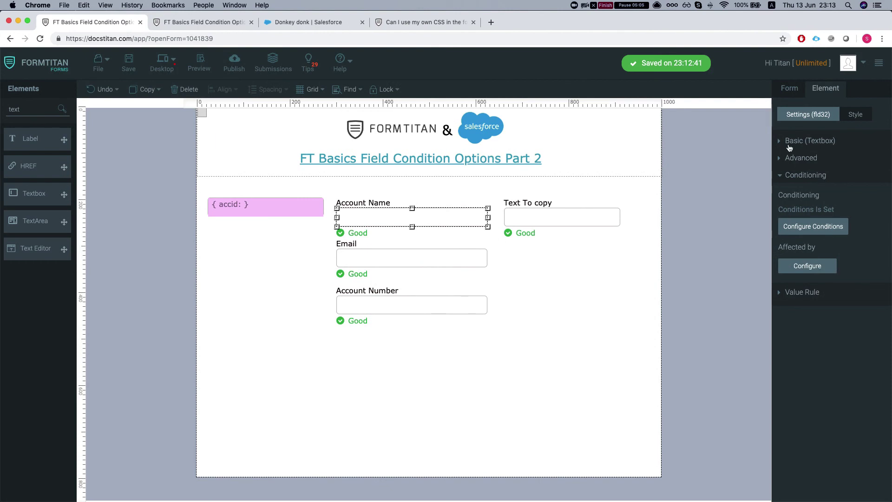
{"action": "left_click", "coordinate": [789, 176]}
{"action": "left_click", "coordinate": [789, 88]}
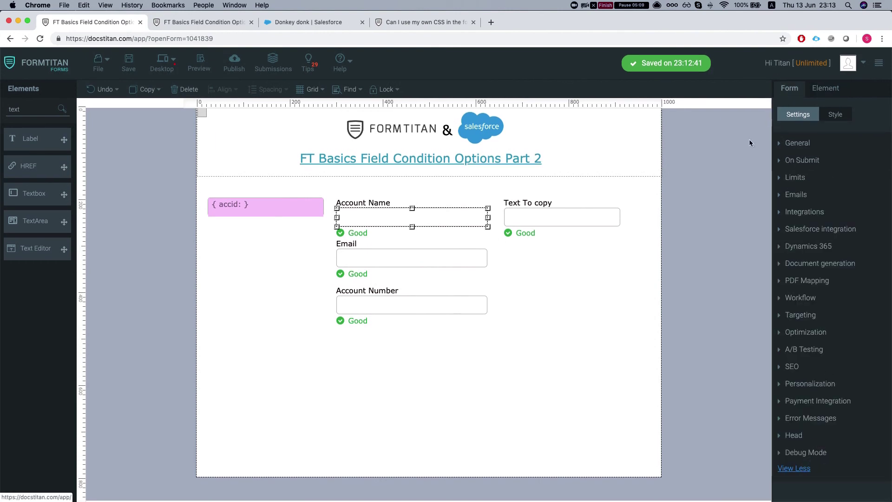
{"action": "left_click", "coordinate": [836, 116]}
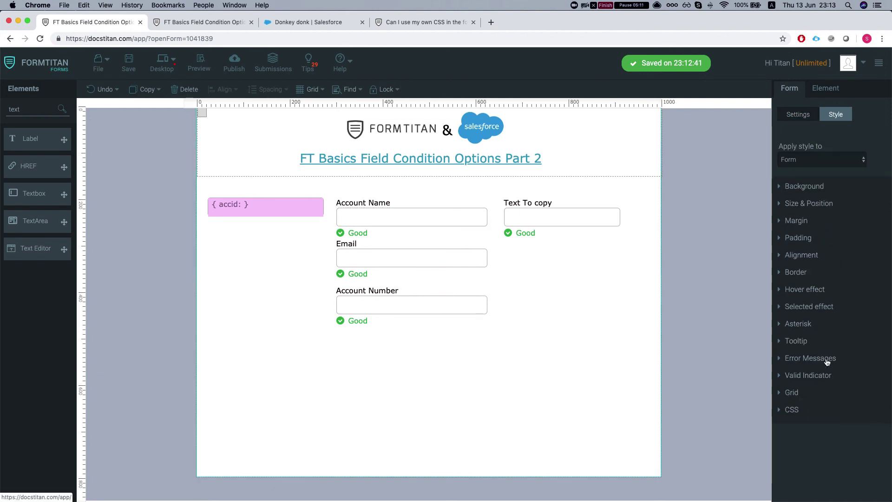
{"action": "left_click", "coordinate": [793, 410]}
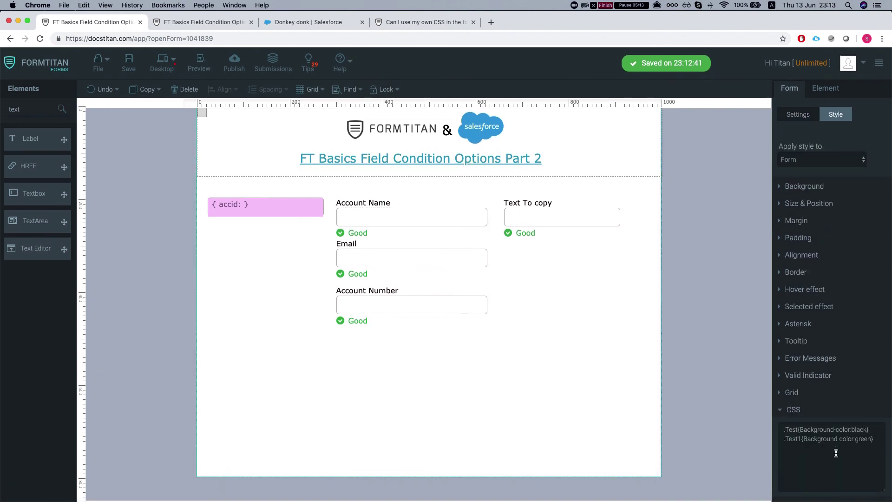
Highlight the .Test black and .Test1 green background-color rules in the CSS.
{"action": "triple_click", "coordinate": [789, 438]}
{"action": "left_click", "coordinate": [792, 429]}
{"action": "double_click", "coordinate": [792, 429]}
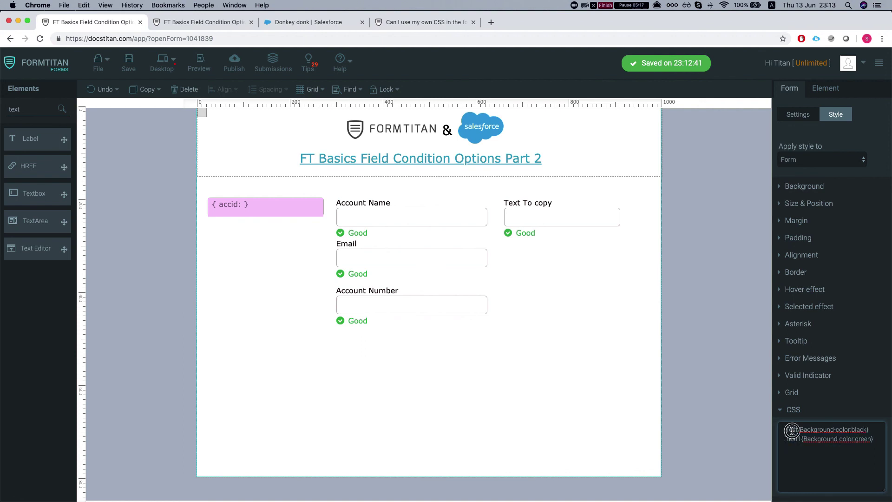
{"action": "double_click", "coordinate": [806, 431]}
{"action": "left_click", "coordinate": [863, 429]}
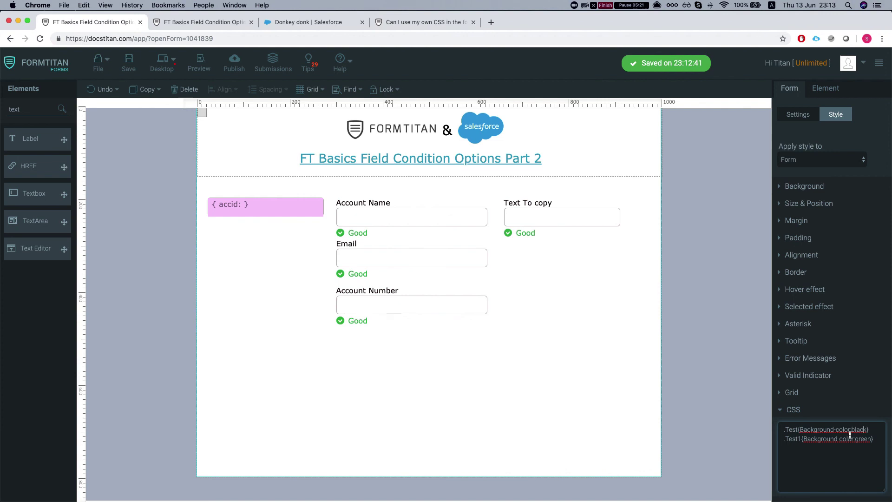
{"action": "double_click", "coordinate": [798, 439]}
{"action": "left_click", "coordinate": [859, 439]}
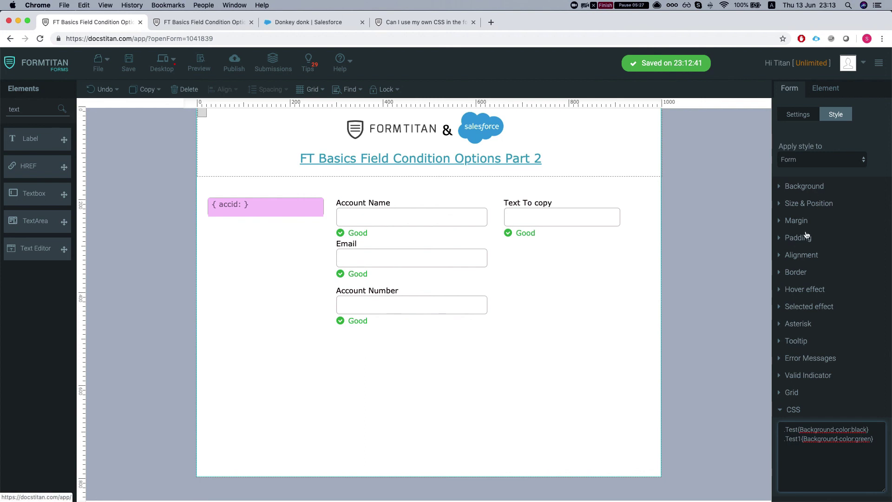
Reopen the Account Name condition's CSS settings for Account Number.
{"action": "left_click", "coordinate": [420, 212]}
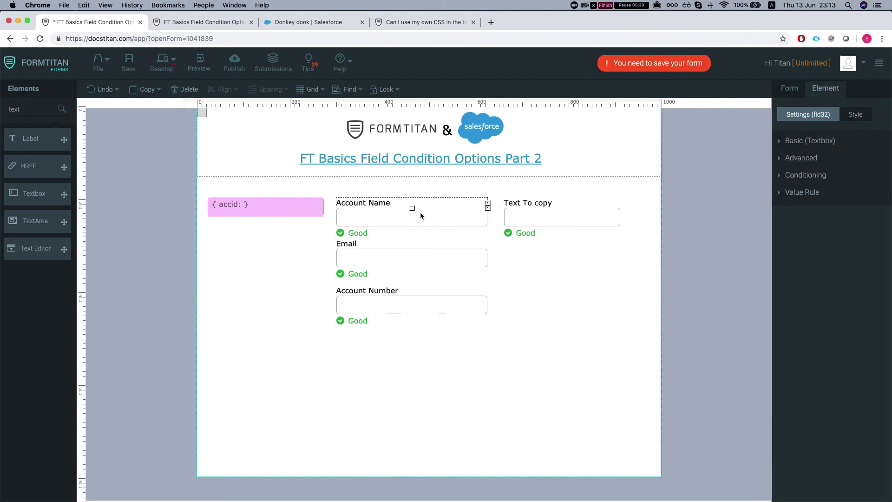
{"action": "left_click", "coordinate": [794, 174]}
{"action": "left_click", "coordinate": [813, 226]}
{"action": "left_click", "coordinate": [263, 193]}
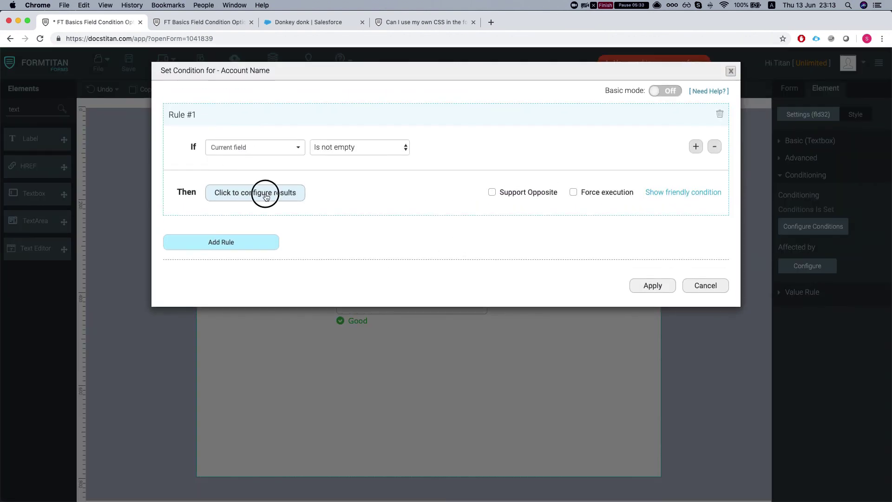
{"action": "scroll", "coordinate": [553, 358], "scroll_direction": "down", "scroll_amount": 3}
{"action": "left_click", "coordinate": [617, 377]}
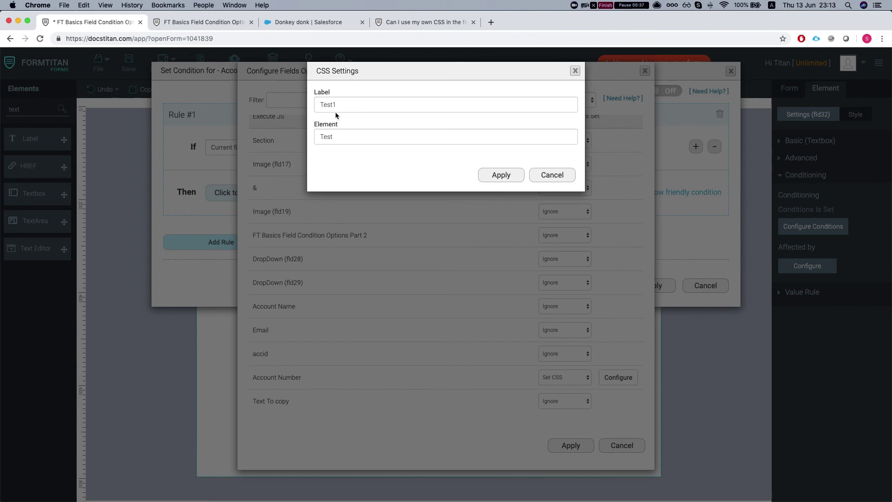
Highlight the label class Test1 and the element class Test.
{"action": "left_click", "coordinate": [338, 106]}
{"action": "double_click", "coordinate": [338, 105]}
{"action": "left_click", "coordinate": [337, 104]}
{"action": "double_click", "coordinate": [339, 138]}
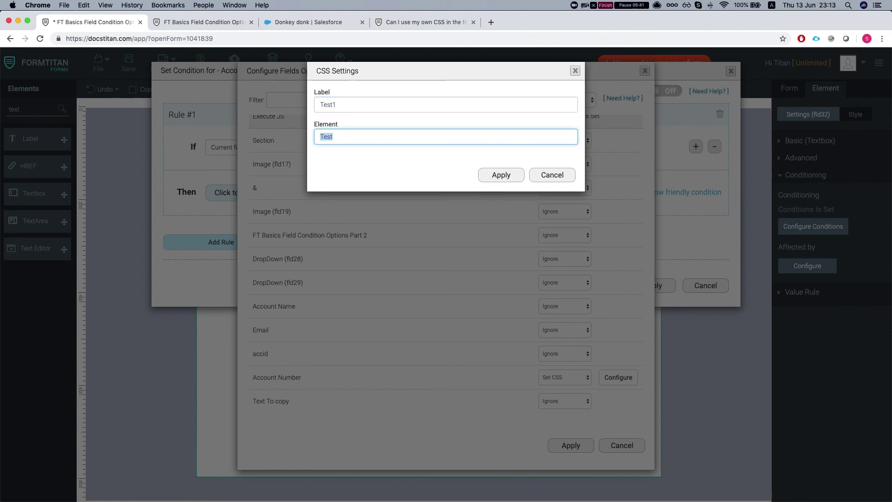